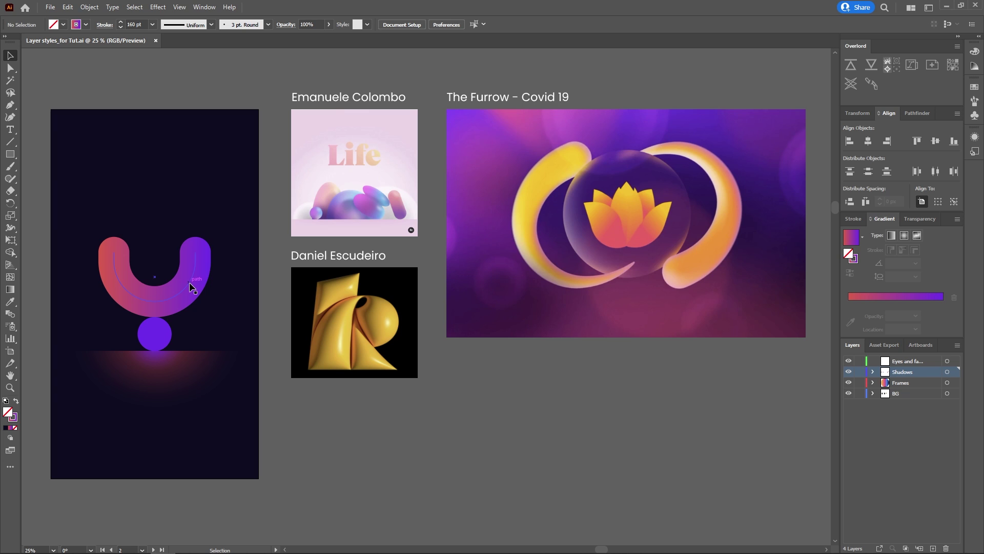
# Alt-drag a copy of the U shape upward and apply a 3D Inflate effect to it
pyautogui.moveTo(190, 282); pyautogui.dragTo(188, 183)
pyautogui.click(158, 7)
pyautogui.moveTo(175, 65)
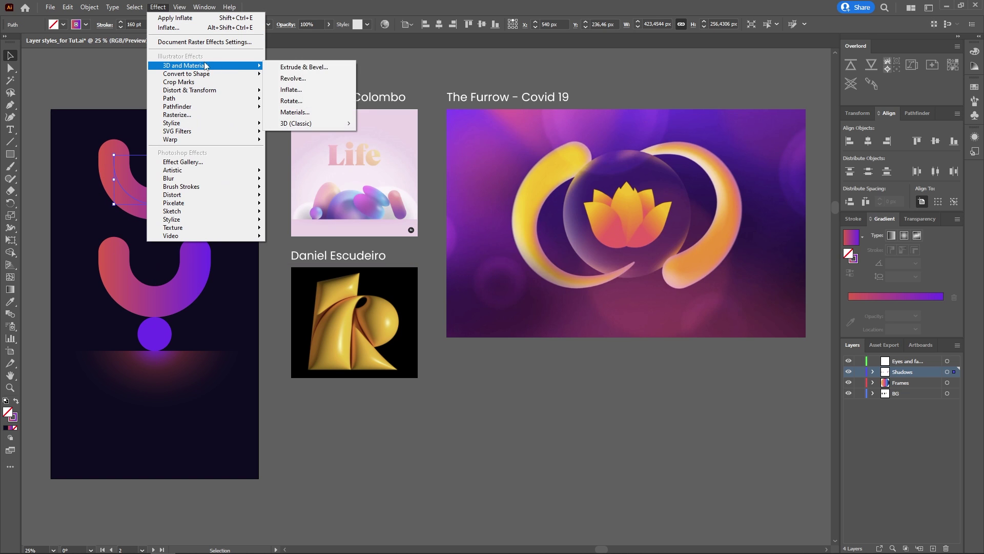
pyautogui.click(295, 88)
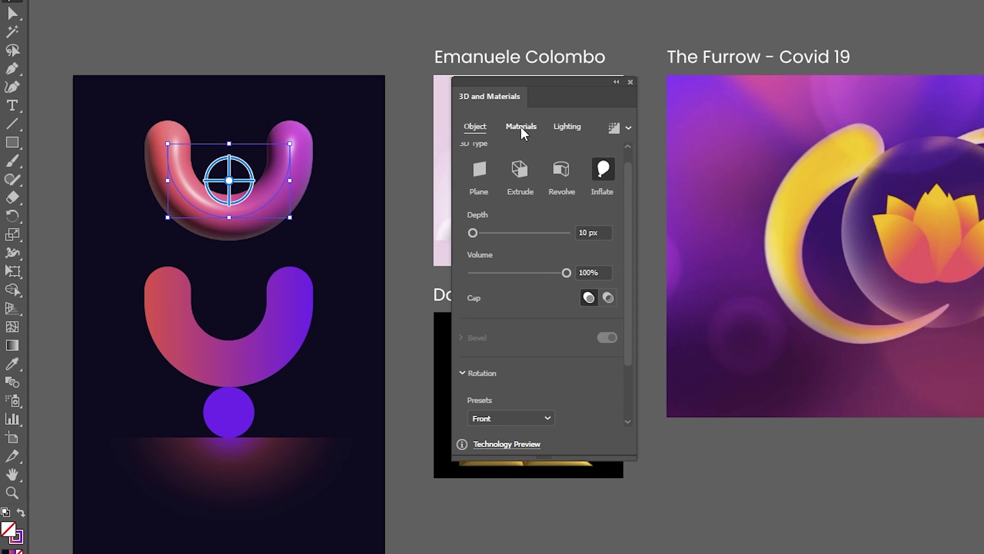
# Adjust the 3D material's Roughness and raise Metallic to 0.4 for a shinier finish
pyautogui.click(521, 128)
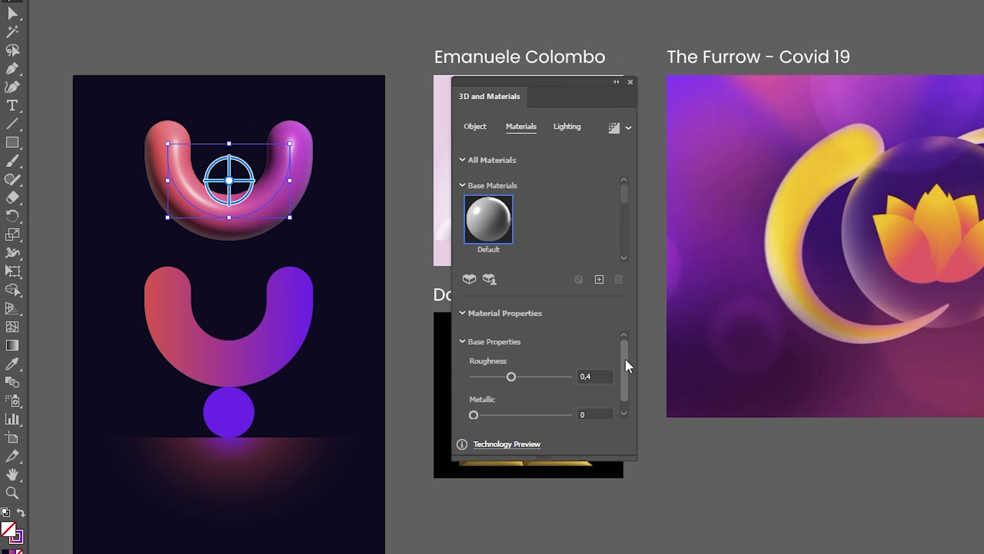
pyautogui.scroll(-1, 624, 359)
pyautogui.moveTo(512, 366); pyautogui.dragTo(526, 366)
pyautogui.moveTo(474, 404); pyautogui.dragTo(511, 404)
# Rotate the 3D light from 145° to 84° and lower ambient intensity to 19%
pyautogui.click(565, 129)
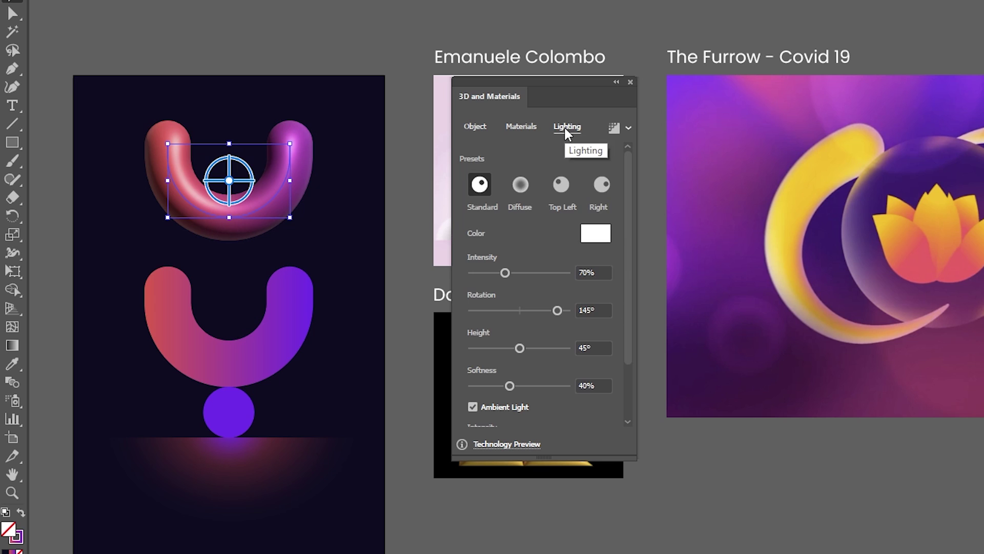
pyautogui.moveTo(628, 231); pyautogui.dragTo(631, 305)
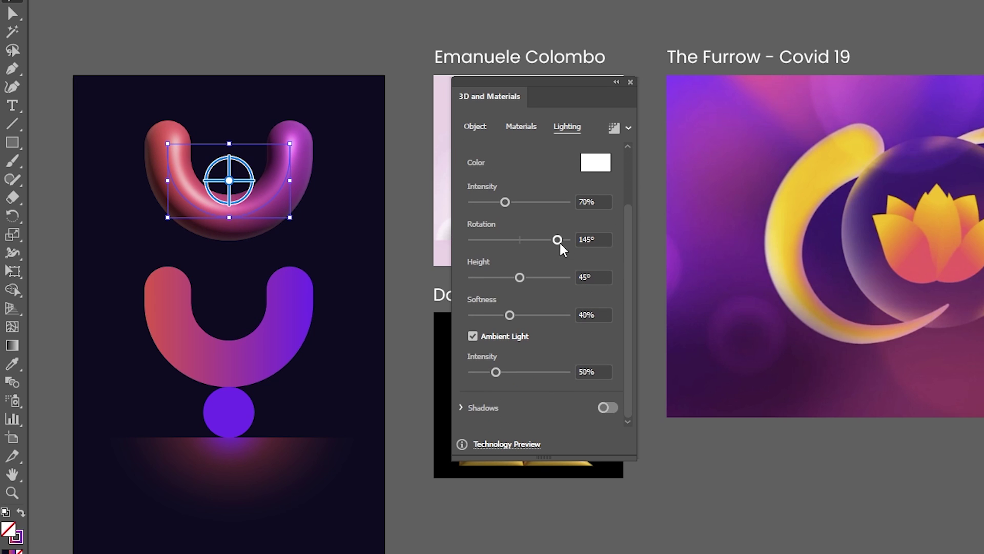
pyautogui.moveTo(557, 239); pyautogui.dragTo(542, 241)
pyautogui.moveTo(494, 373); pyautogui.dragTo(480, 372)
pyautogui.click(630, 82)
pyautogui.click(231, 413)
pyautogui.click(632, 75)
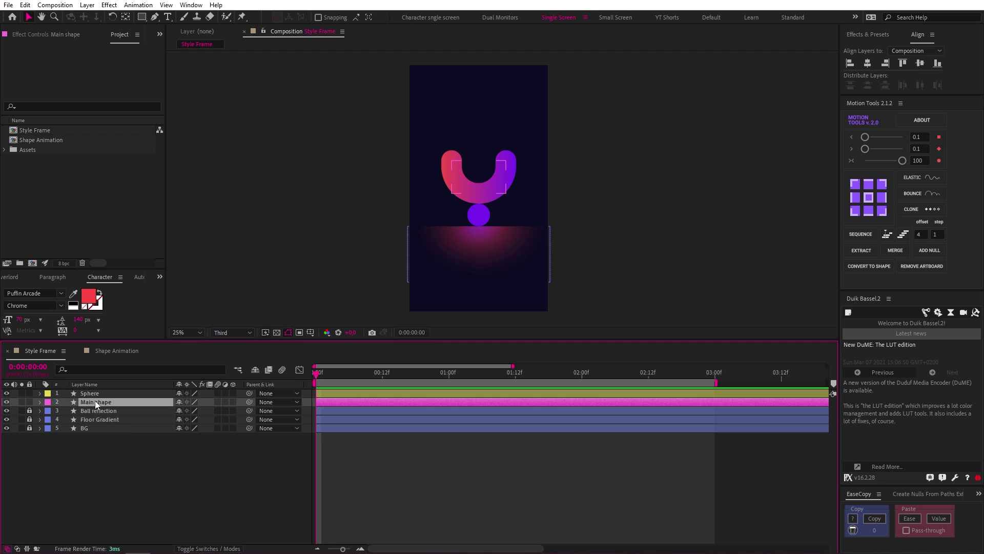
# Duplicate the Main shape layer and hide the Main shape 2 and Main shape 3 copies
pyautogui.hotkey('ctrl', 'd')
pyautogui.hotkey('ctrl', 'd')
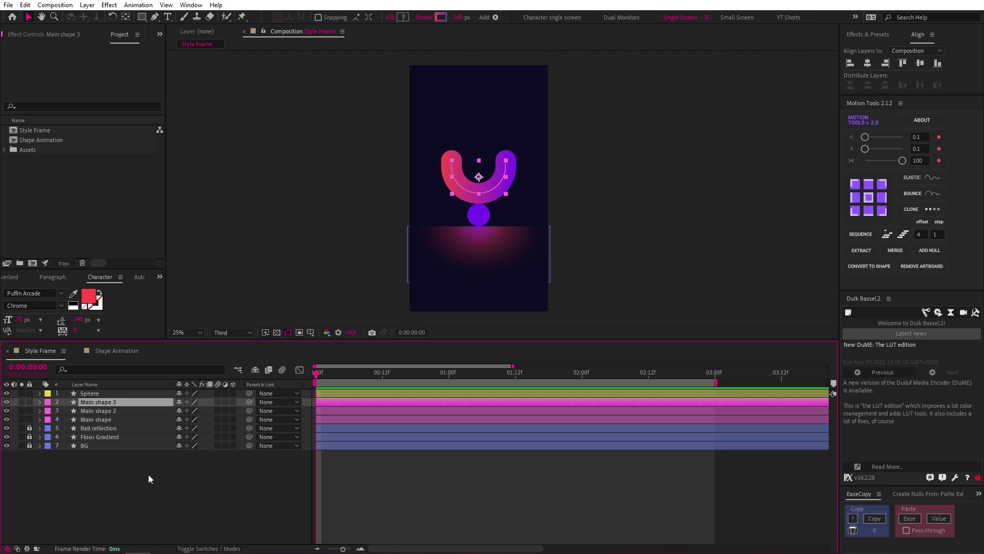
pyautogui.click(7, 410)
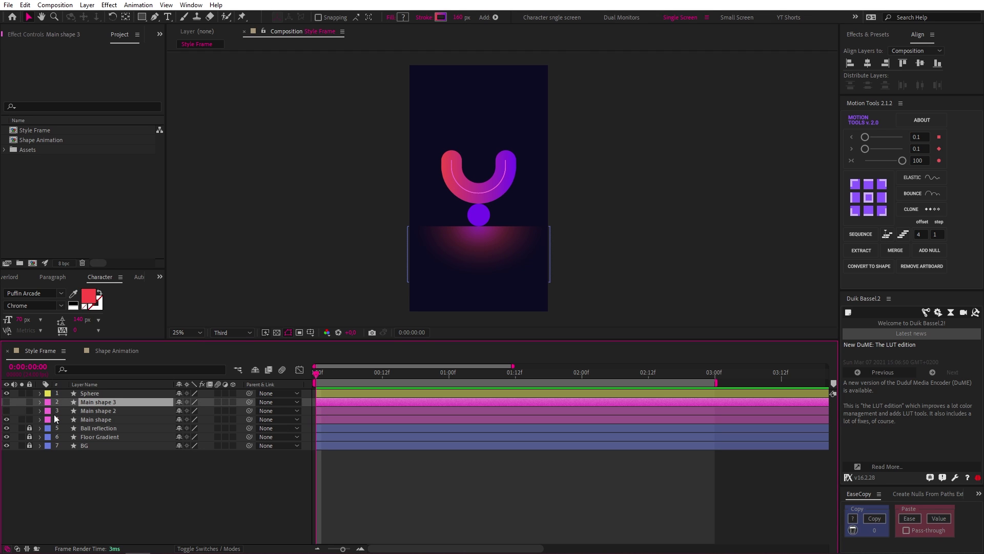
pyautogui.click(107, 420)
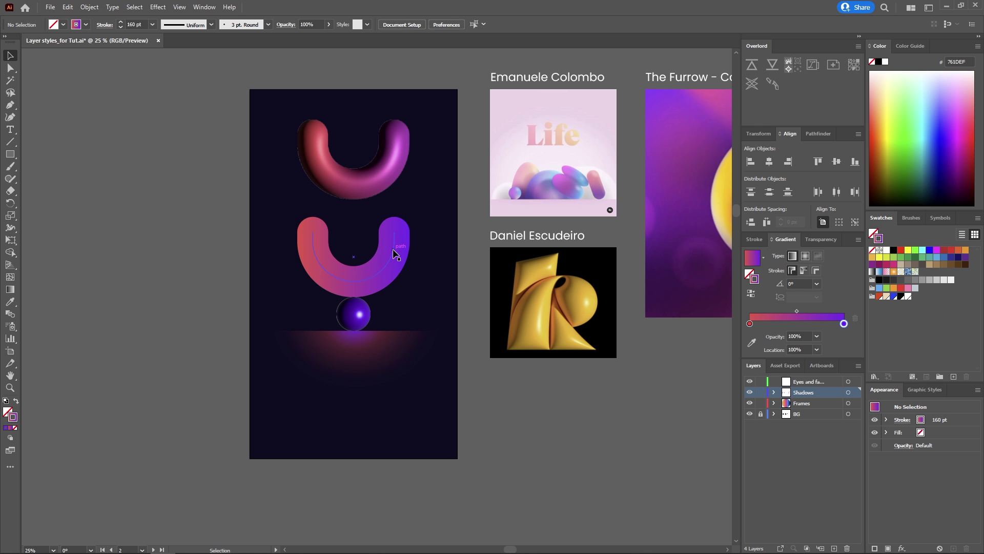
pyautogui.click(397, 252)
pyautogui.click(750, 295)
pyautogui.click(750, 295)
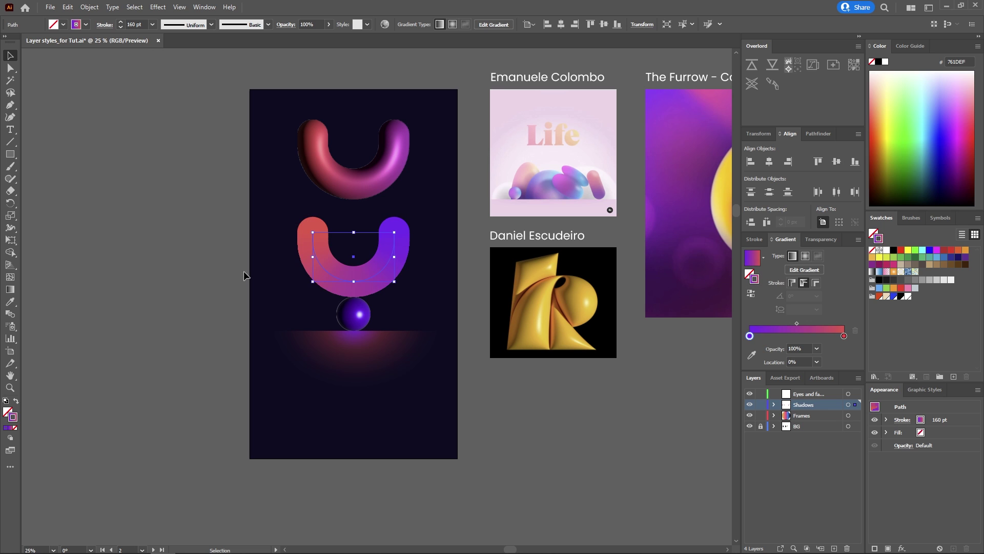
pyautogui.click(211, 272)
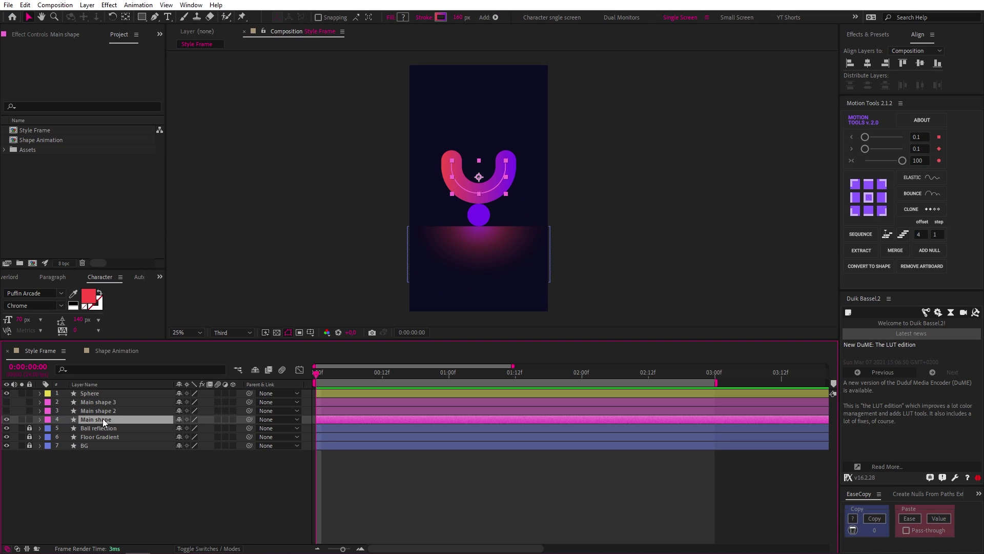
# Add an Angle-style Gradient Overlay to Main shape and rotate its angle from 90° to 127°
pyautogui.rightClick(102, 418)
pyautogui.moveTo(178, 253)
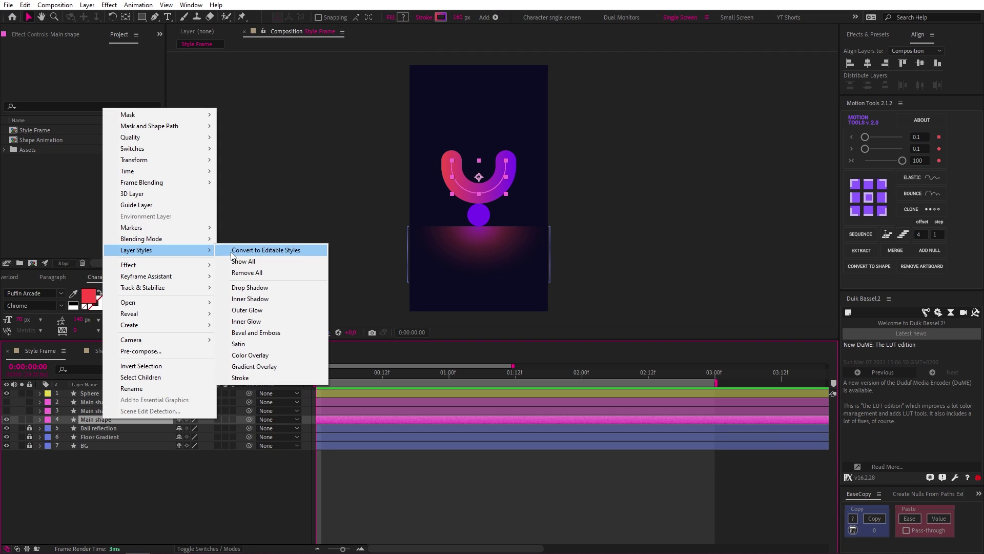
pyautogui.click(261, 365)
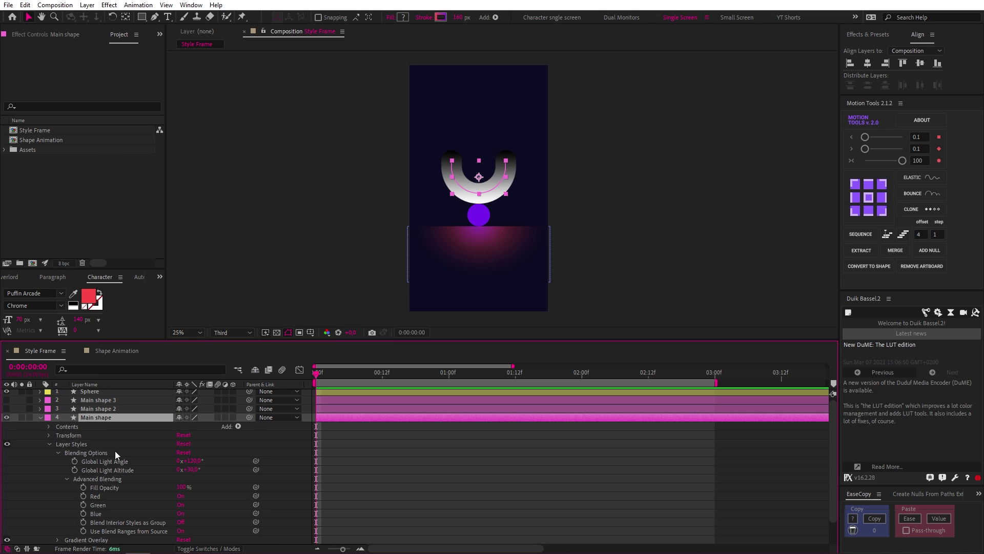
pyautogui.scroll(-2, 97, 460)
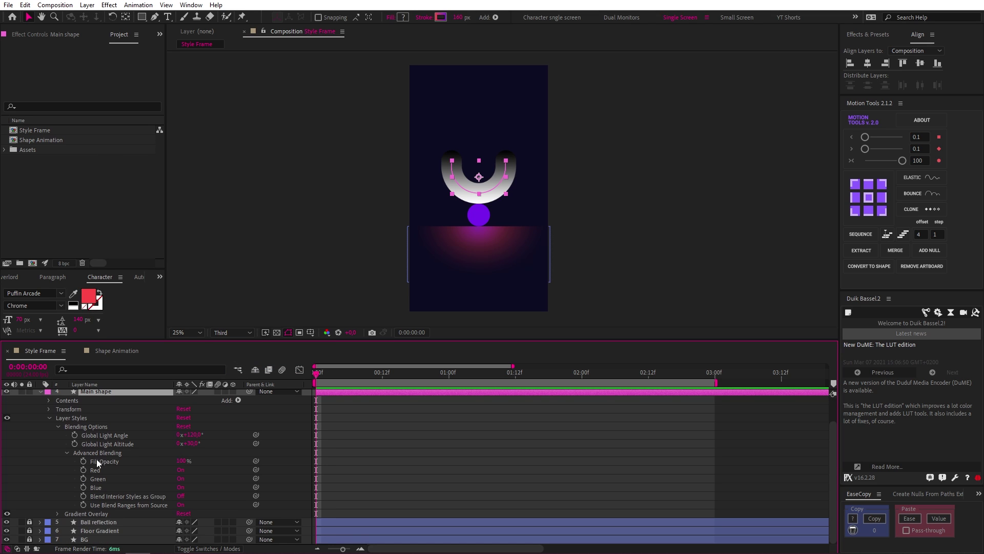
pyautogui.click(57, 513)
pyautogui.scroll(-4, 103, 505)
pyautogui.click(214, 504)
pyautogui.click(209, 470)
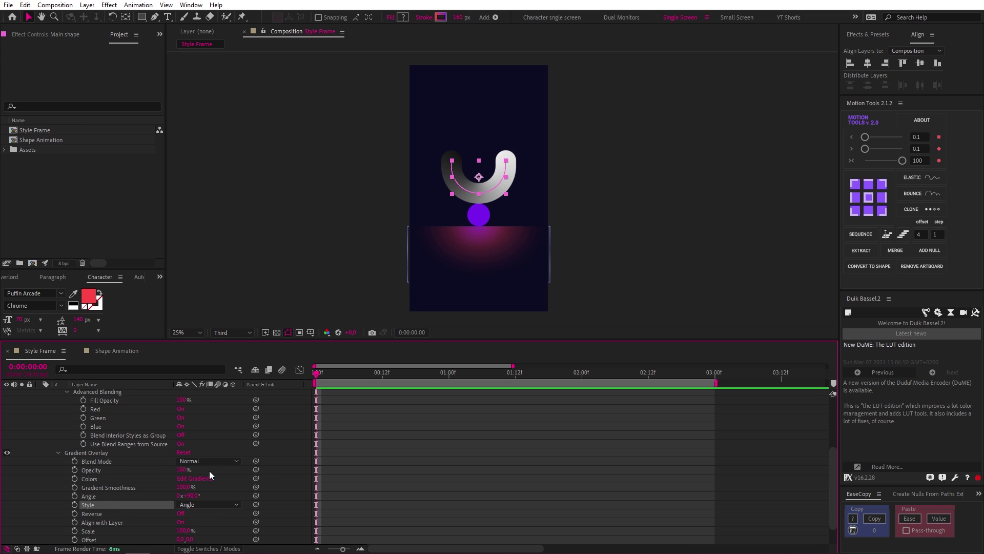
pyautogui.moveTo(190, 496); pyautogui.dragTo(229, 472)
pyautogui.rightClick(122, 391)
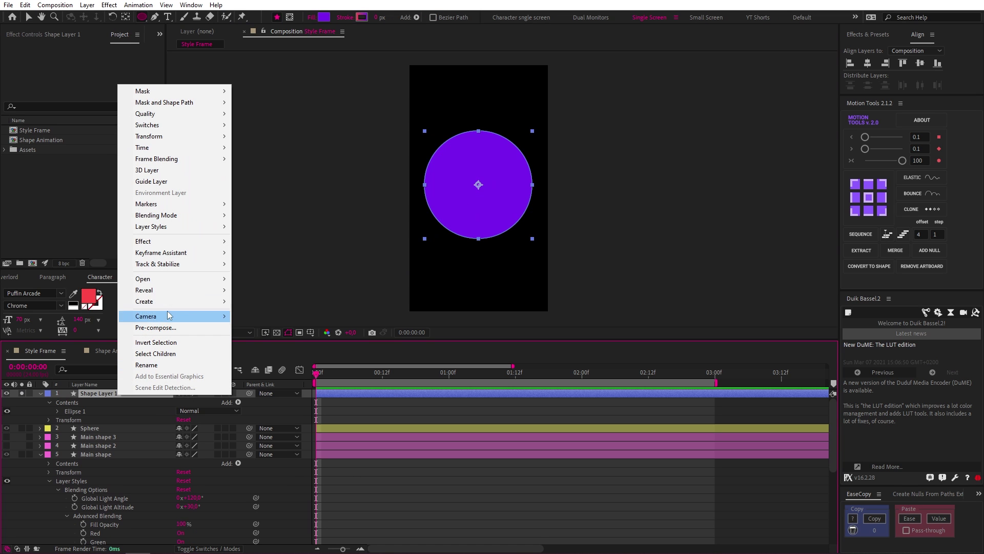
pyautogui.moveTo(191, 226)
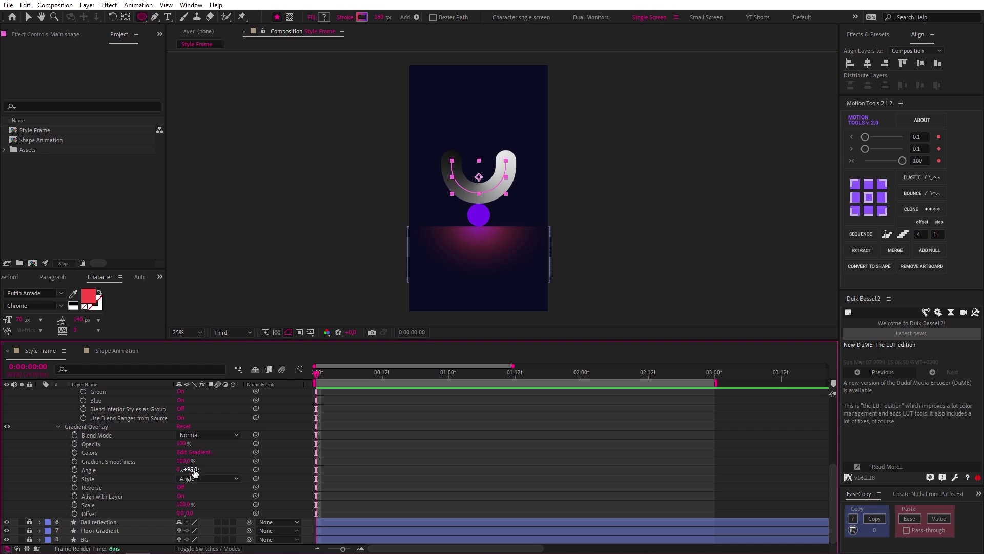
# Move the U gradient's black colour stop to 52% and shift its offset to -48
pyautogui.click(190, 470)
pyautogui.press('Return')
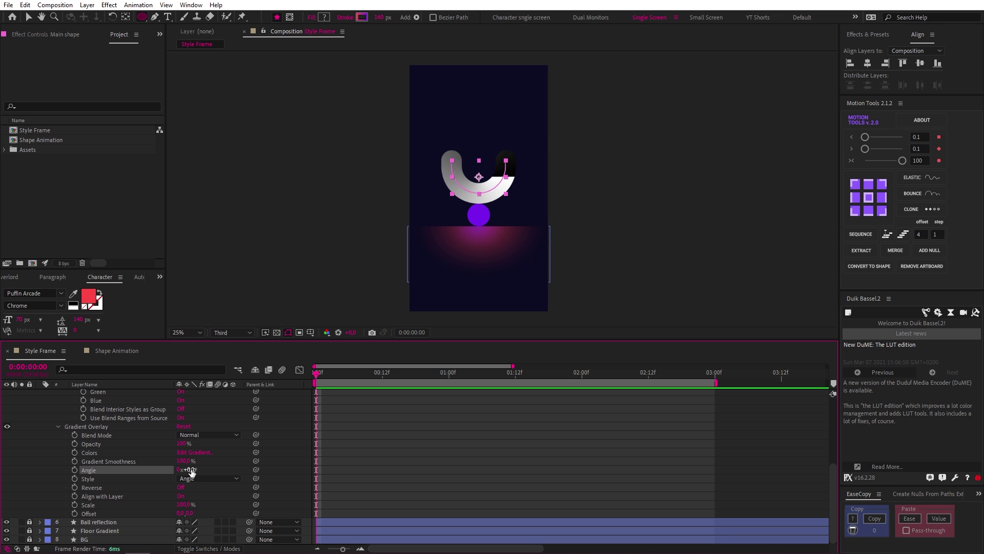
pyautogui.click(195, 452)
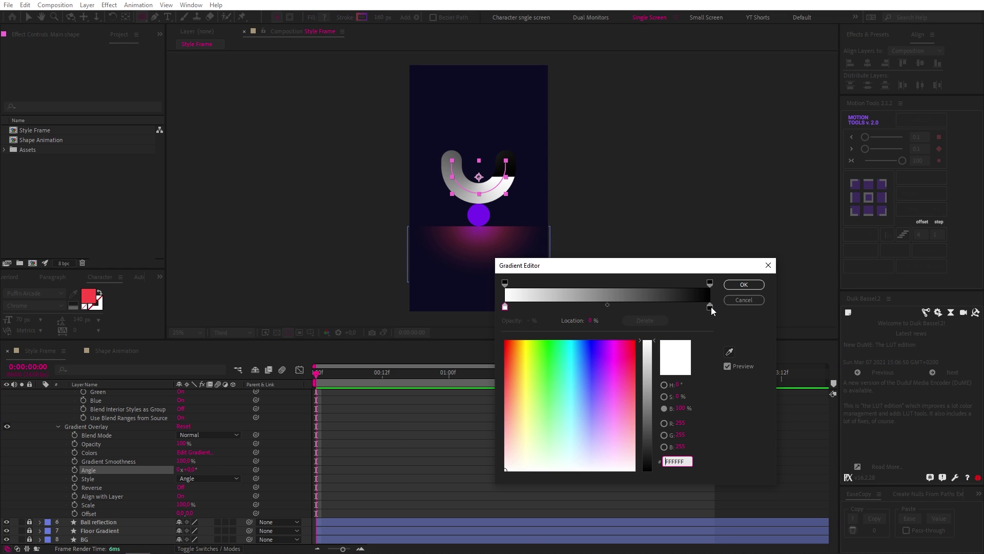
pyautogui.moveTo(711, 307); pyautogui.dragTo(613, 306)
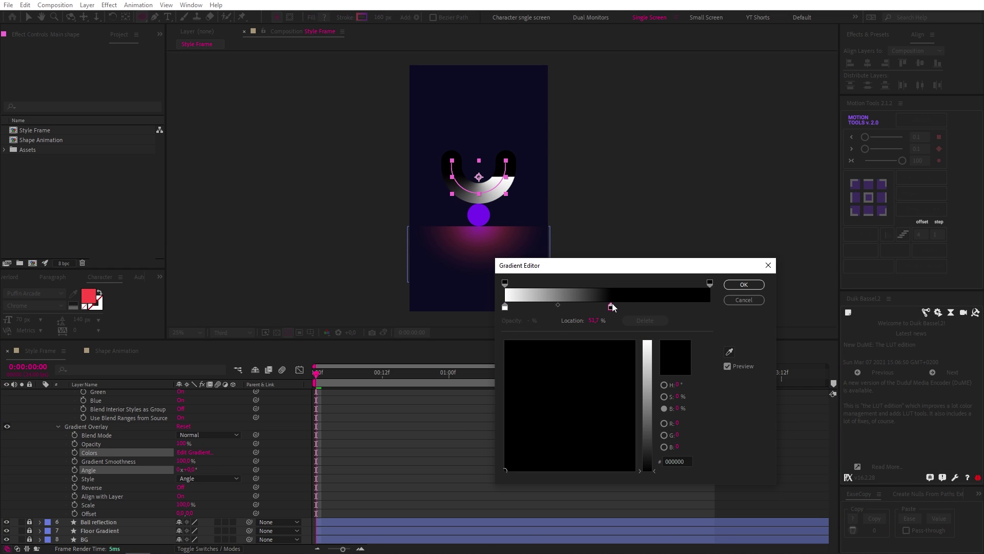
pyautogui.click(733, 285)
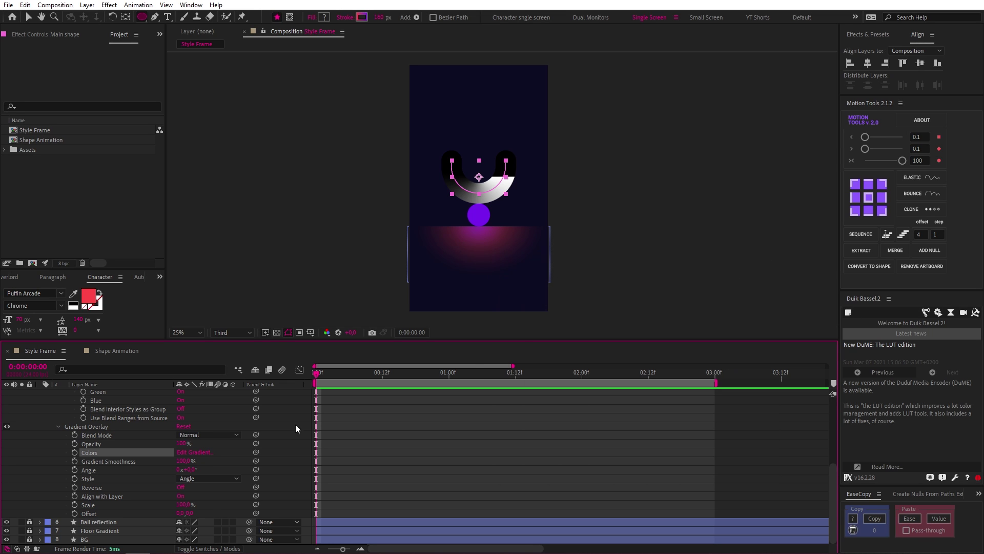
pyautogui.moveTo(191, 513); pyautogui.dragTo(169, 510)
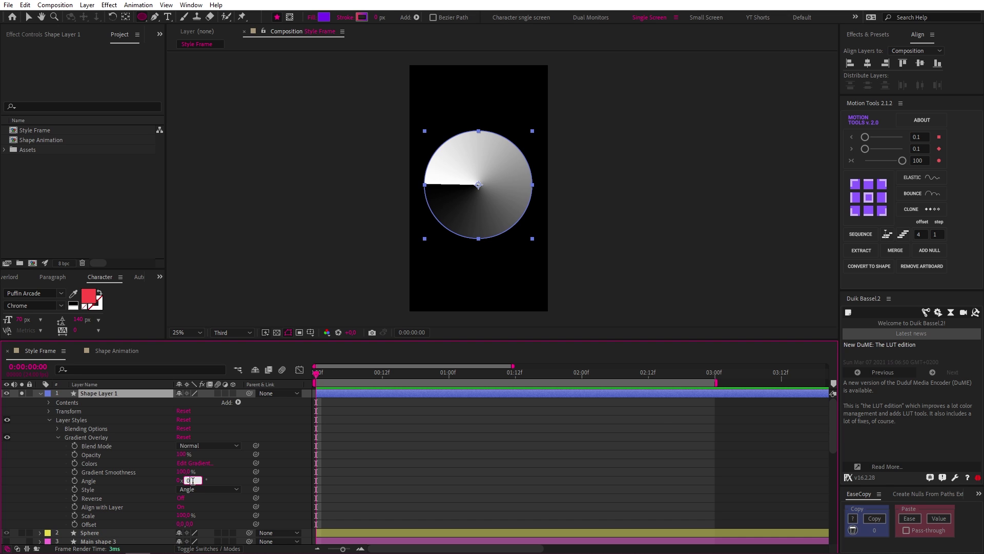
# Adjust the circle's gradient angle, colour stop and offset to a purple-to-red blend
pyautogui.moveTo(188, 481); pyautogui.dragTo(192, 480)
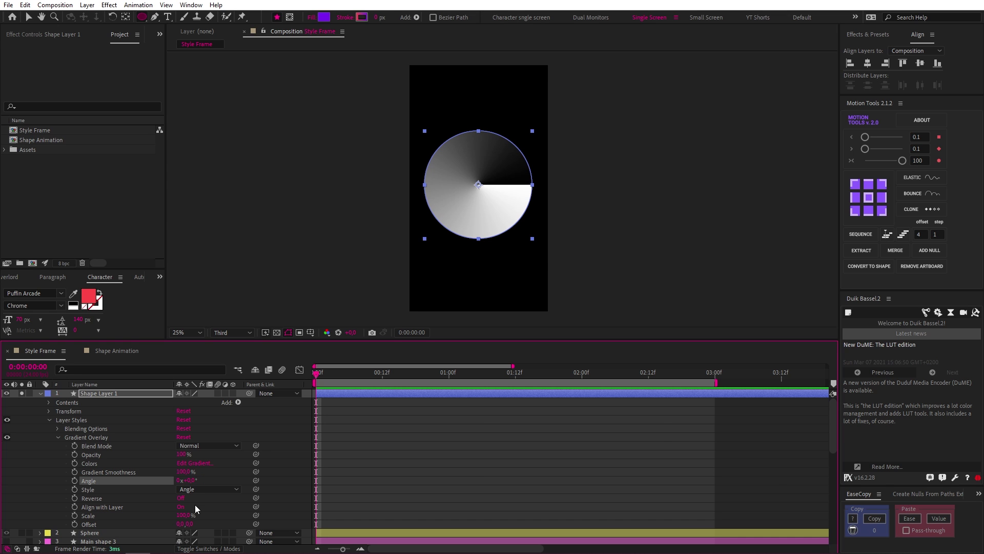
pyautogui.click(194, 464)
pyautogui.moveTo(506, 306); pyautogui.dragTo(610, 305)
pyautogui.click(738, 285)
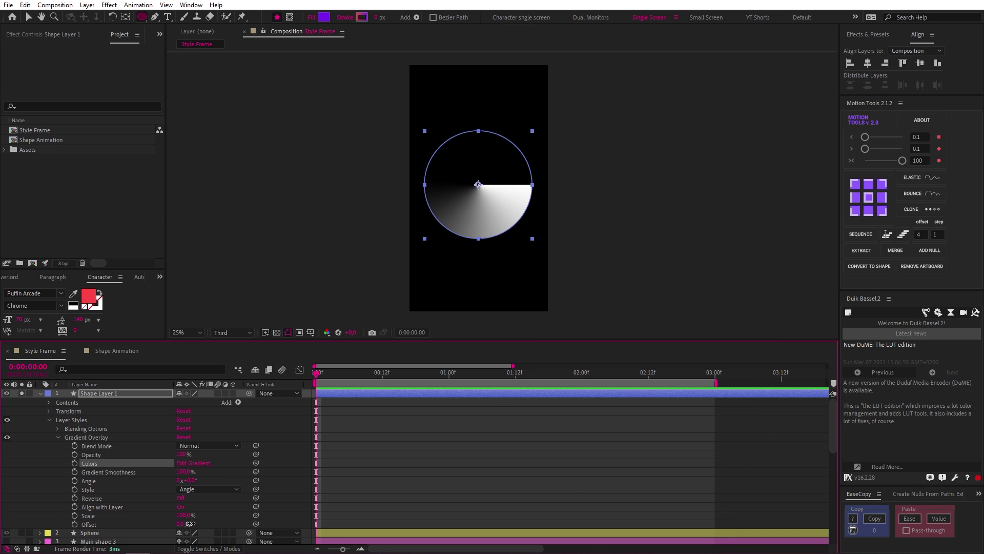
pyautogui.moveTo(189, 524); pyautogui.dragTo(185, 523)
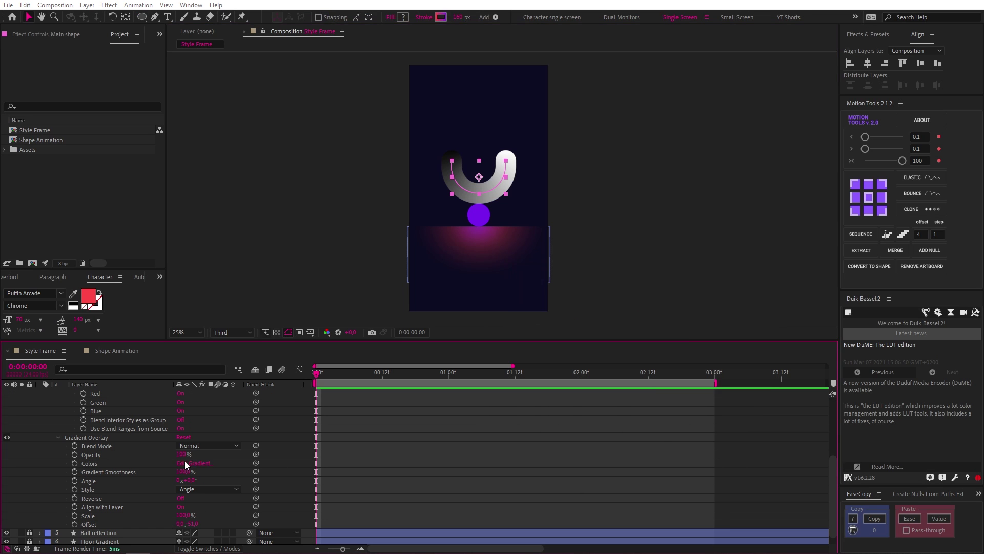
pyautogui.click(194, 463)
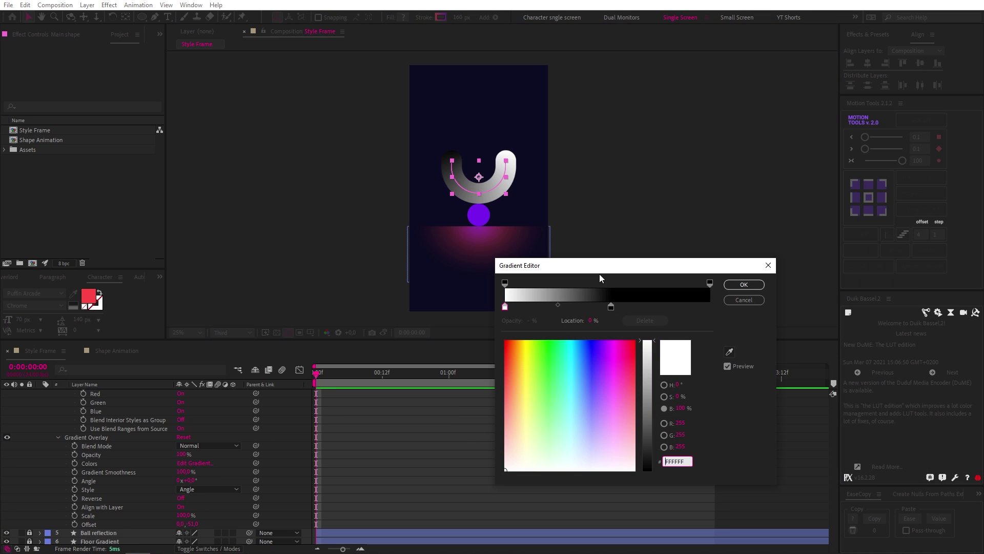
pyautogui.click(744, 285)
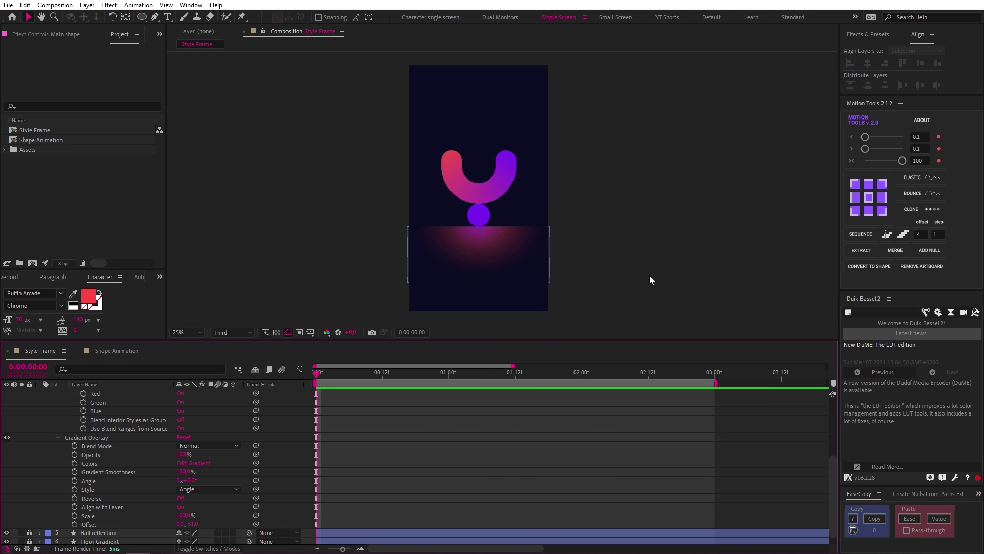
# Move the U shape up and left in the composition and switch to the Rotation tool (W)
pyautogui.click(482, 192)
pyautogui.moveTo(488, 185); pyautogui.dragTo(457, 150)
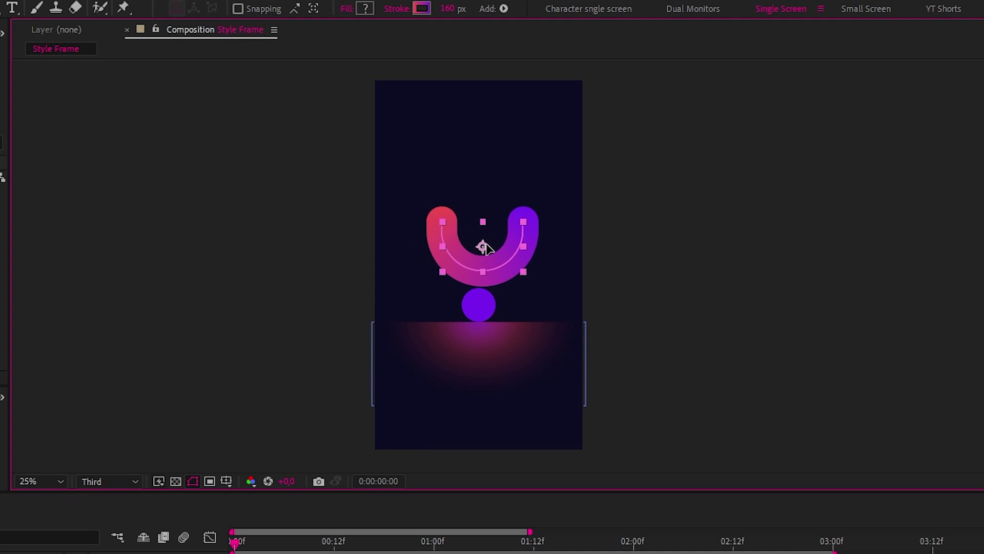
pyautogui.moveTo(446, 206); pyautogui.dragTo(451, 286)
pyautogui.press('w')
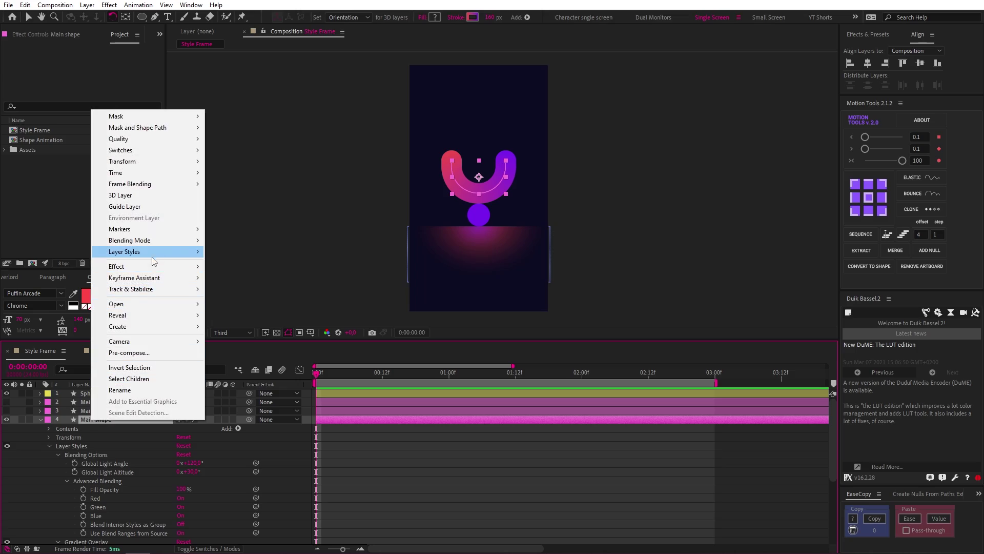
# Add Bevel and Emboss to Main shape with Highlight Opacity 0%, Size 80 and Angle 0°
pyautogui.moveTo(152, 262)
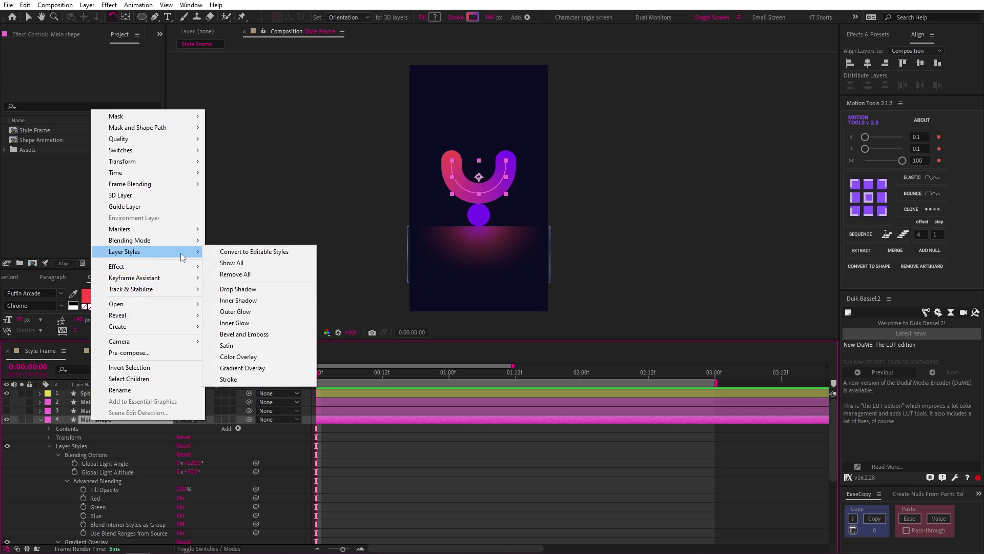
pyautogui.click(264, 335)
pyautogui.click(57, 540)
pyautogui.scroll(-5, 181, 508)
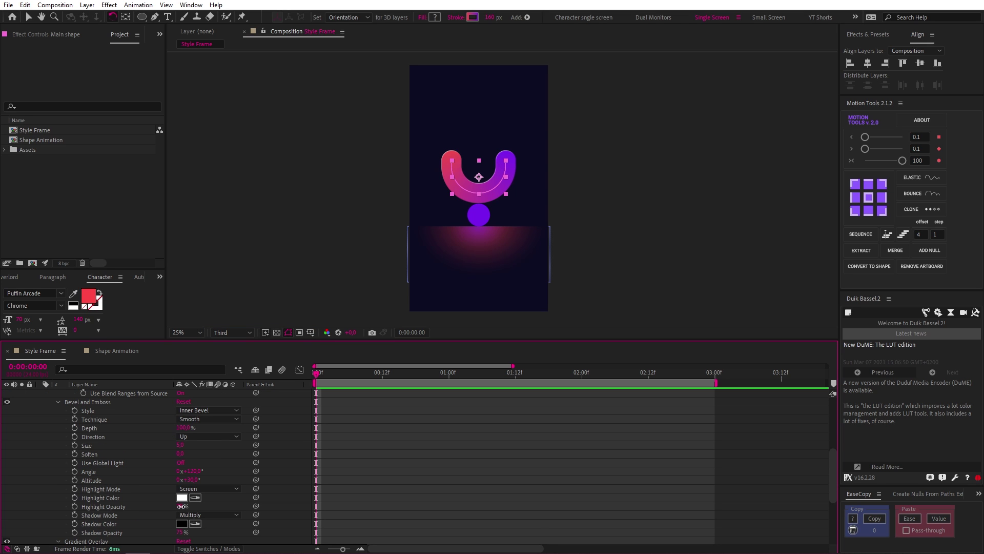
pyautogui.moveTo(180, 506); pyautogui.dragTo(70, 499)
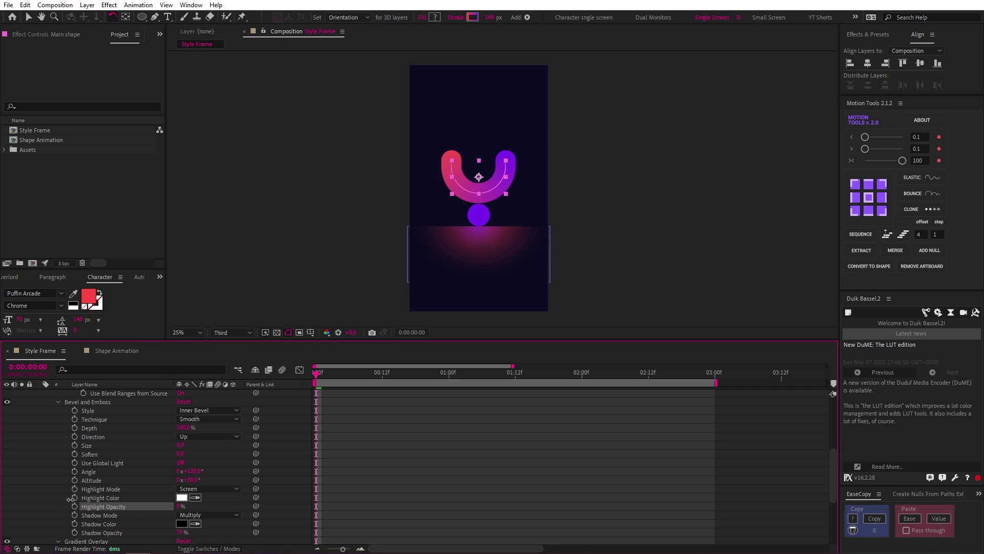
pyautogui.click(179, 444)
pyautogui.write('8')
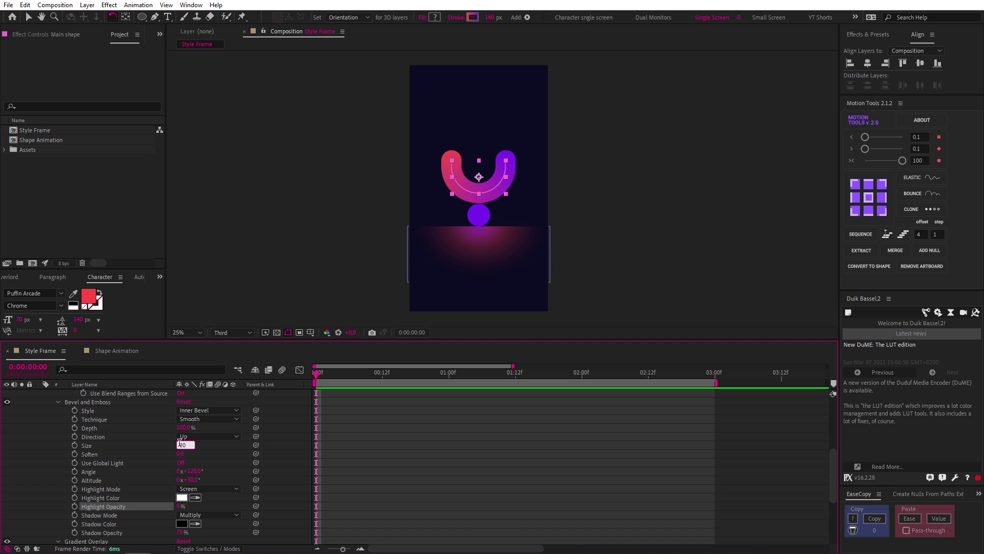
pyautogui.write('0')
pyautogui.press('Return')
pyautogui.click(192, 471)
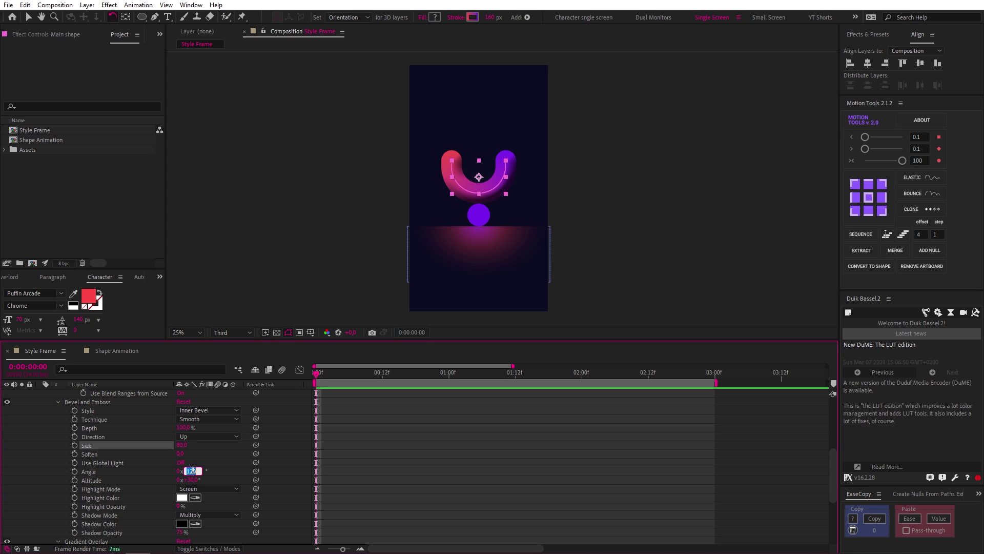
pyautogui.write('0')
pyautogui.press('Return')
# Set the bevel's Shadow Color to purple #8A19CB
pyautogui.click(182, 523)
pyautogui.click(661, 209)
pyautogui.moveTo(708, 307); pyautogui.dragTo(712, 213)
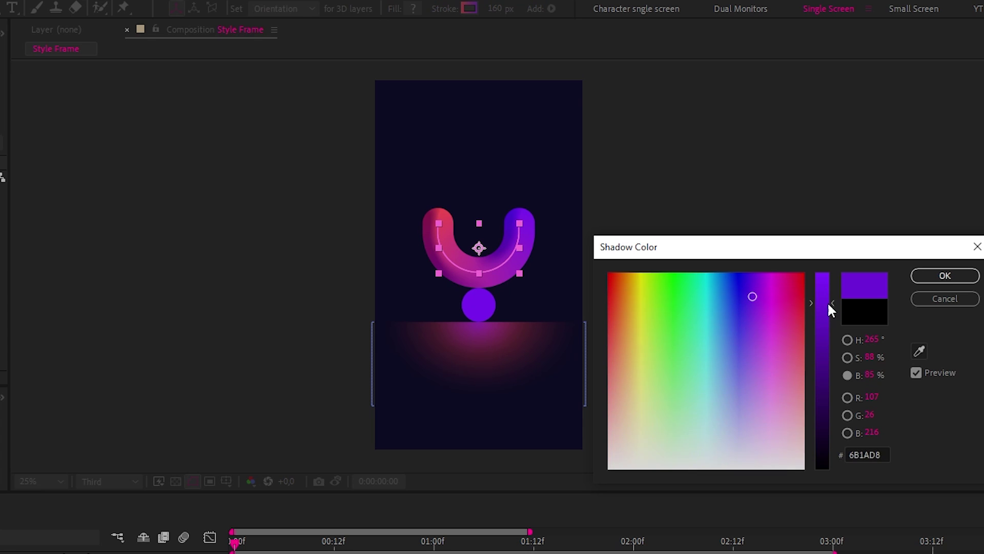
pyautogui.moveTo(828, 302); pyautogui.dragTo(829, 310)
pyautogui.moveTo(755, 296); pyautogui.dragTo(759, 297)
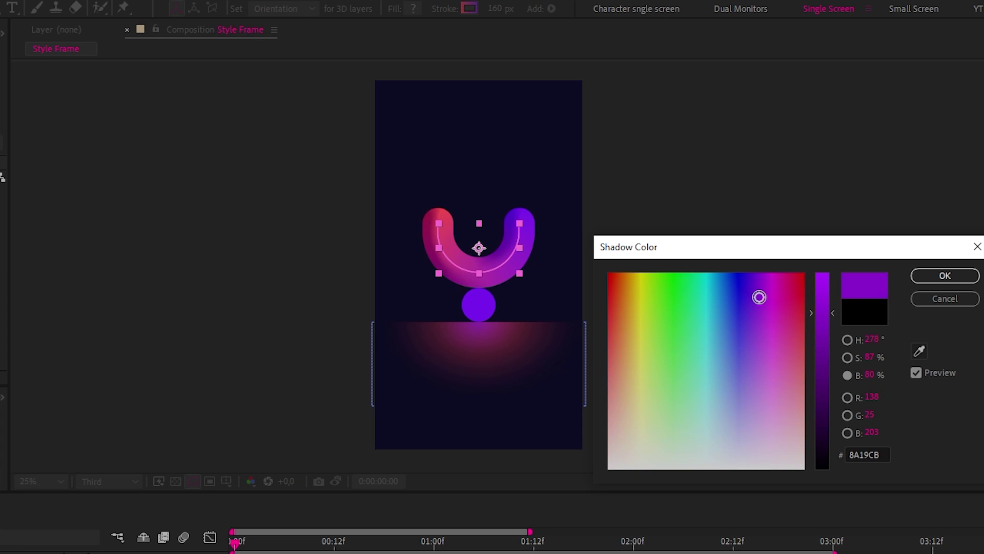
pyautogui.click(934, 281)
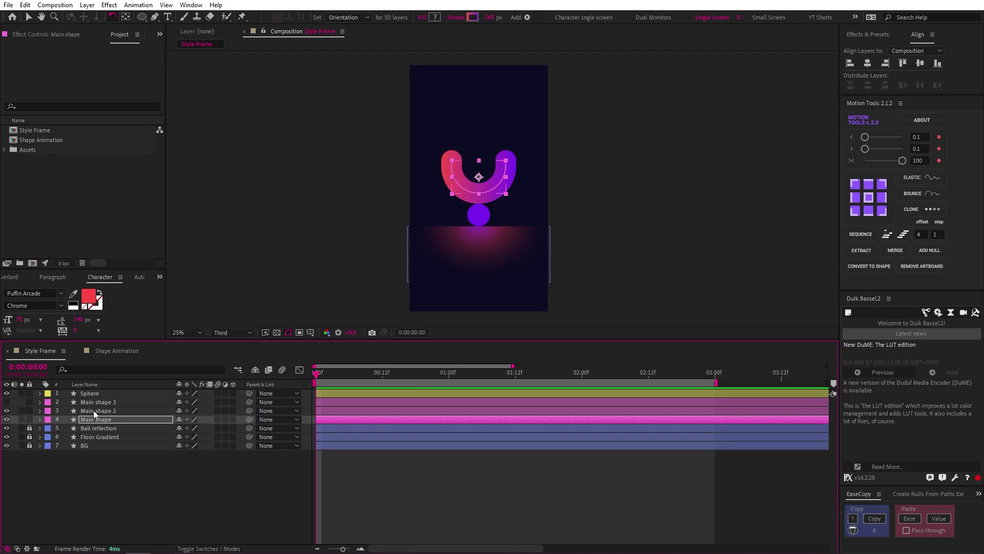
pyautogui.rightClick(48, 453)
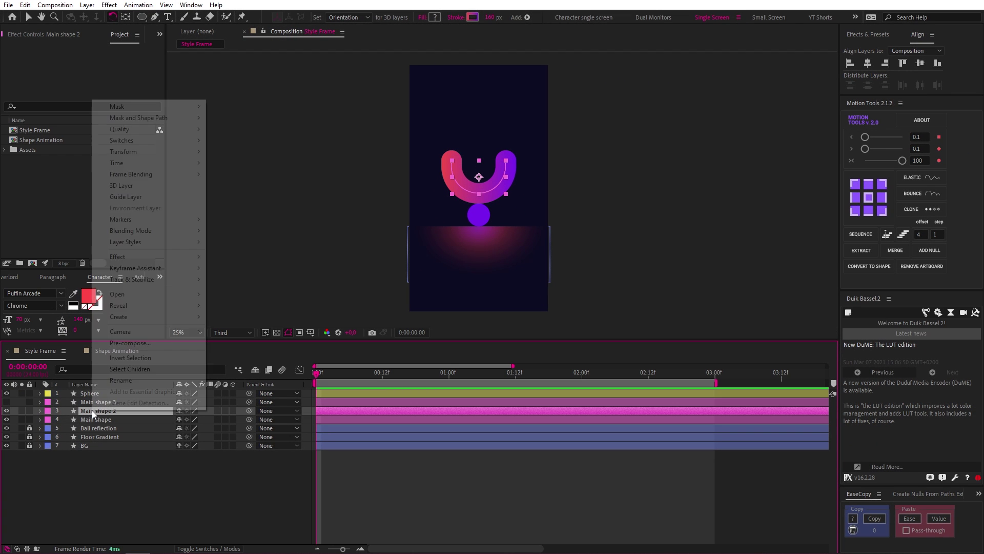
# Add an Inner Glow to Main shape 2 with a near-white colour and Size 145
pyautogui.moveTo(169, 242)
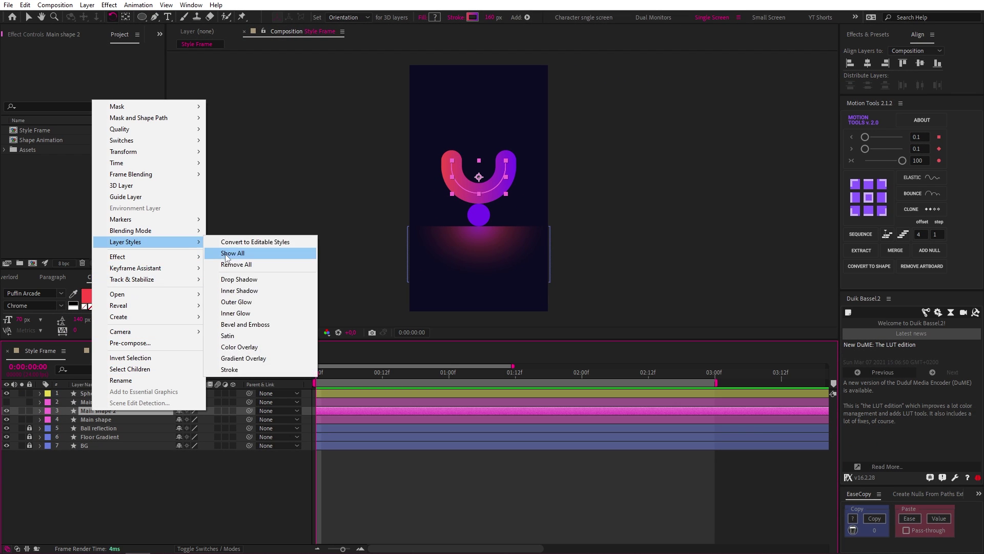
pyautogui.click(243, 314)
pyautogui.click(56, 454)
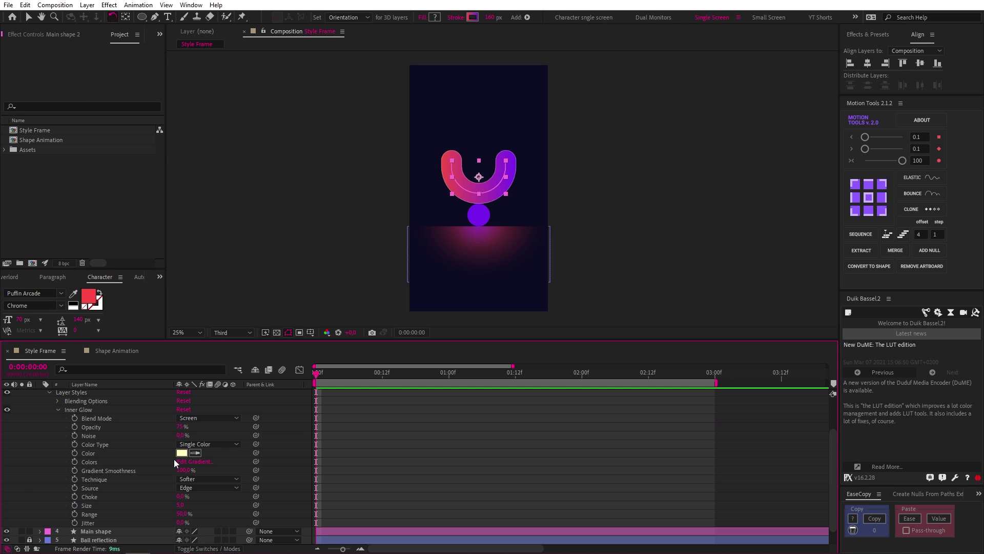
pyautogui.click(182, 452)
pyautogui.moveTo(576, 303); pyautogui.dragTo(569, 314)
pyautogui.click(789, 195)
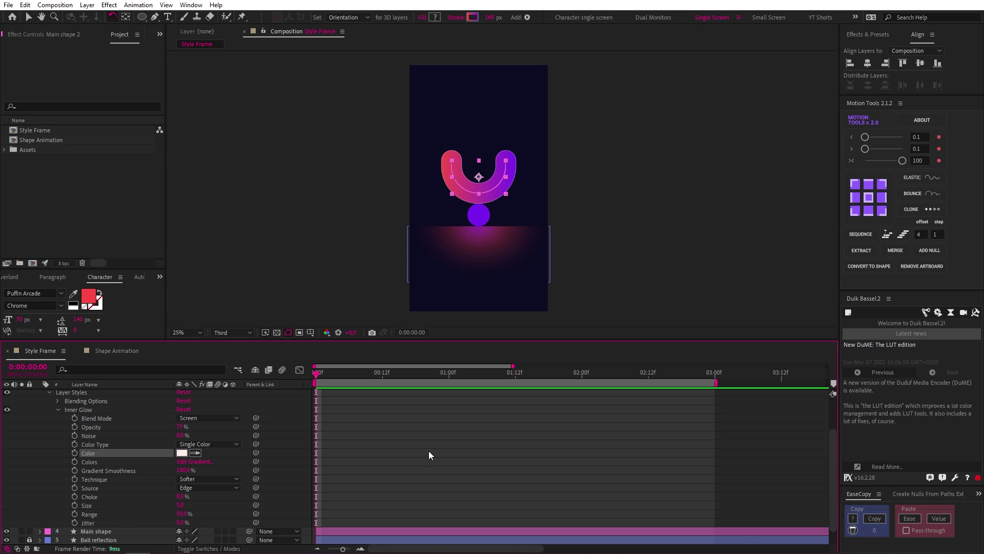
pyautogui.click(181, 505)
pyautogui.write('145')
pyautogui.press('Return')
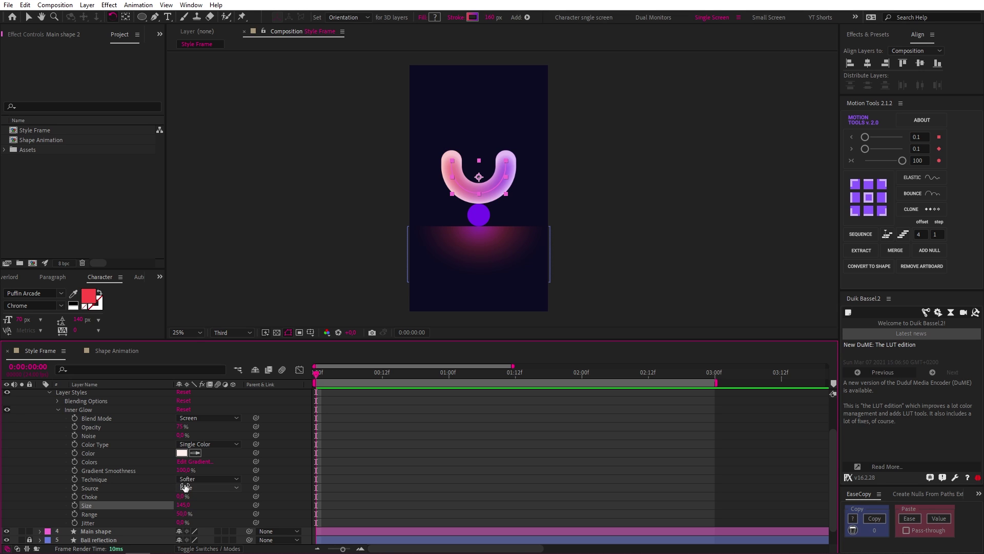
# Set the inner glow Source to Center, Range to 30% and Blend Mode to Overlay
pyautogui.click(185, 487)
pyautogui.click(186, 509)
pyautogui.click(184, 513)
pyautogui.write('30')
pyautogui.press('Return')
pyautogui.click(205, 417)
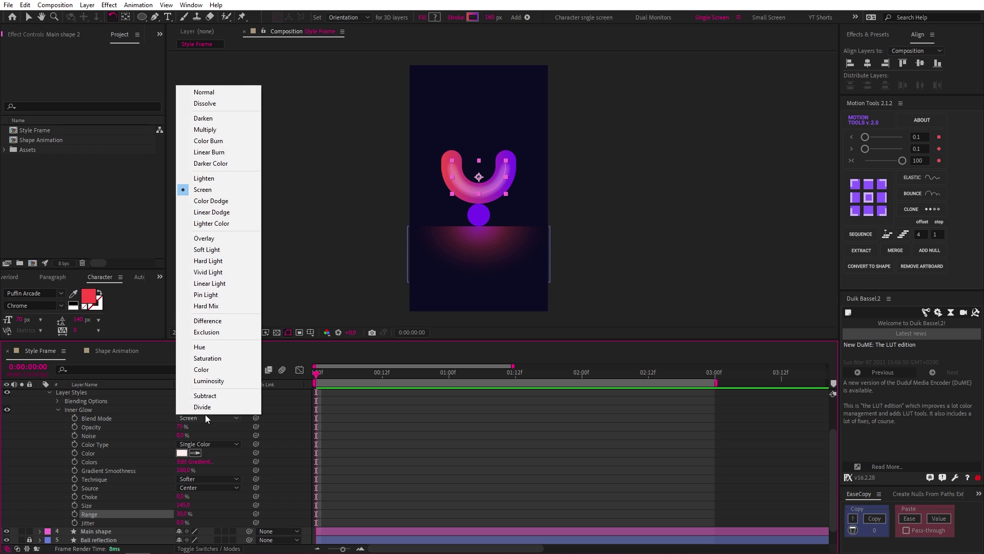
pyautogui.click(208, 238)
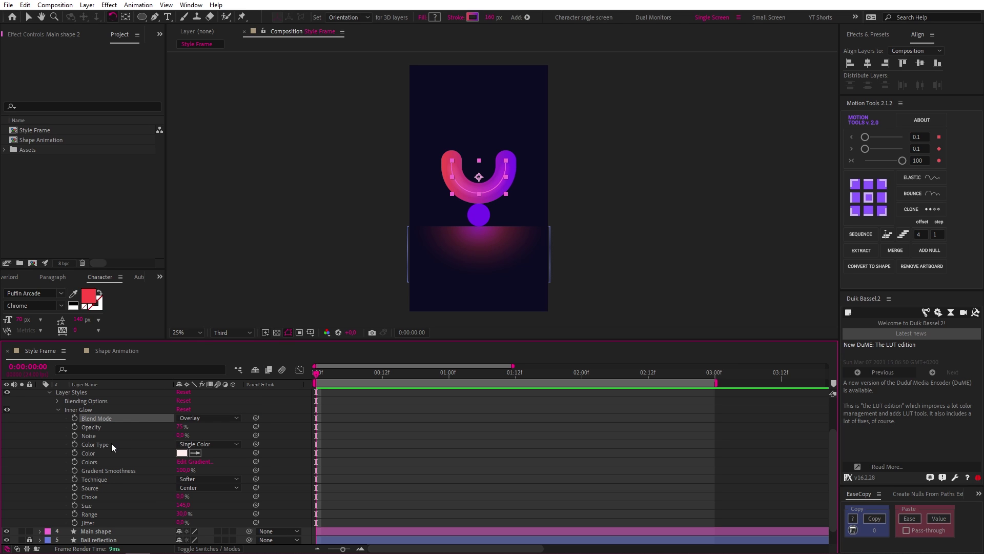
# Drop Main shape 2's Fill Opacity to 0% and nudge the U slightly right and down
pyautogui.click(57, 401)
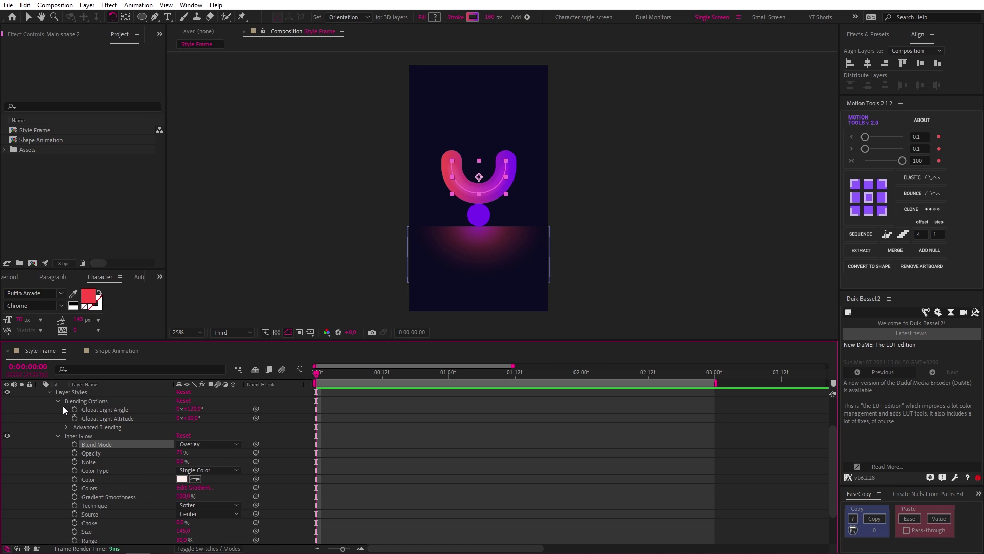
pyautogui.click(67, 427)
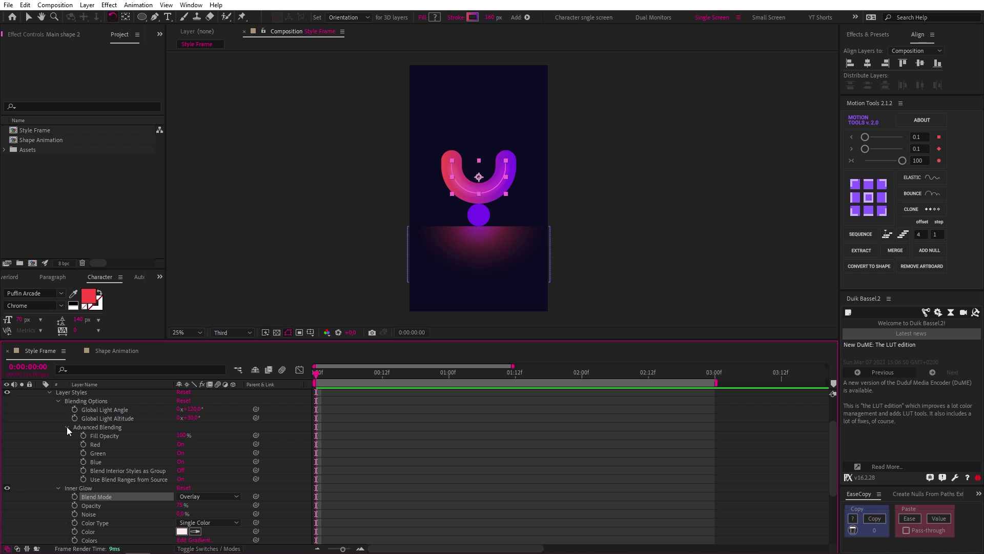
pyautogui.scroll(1, 113, 432)
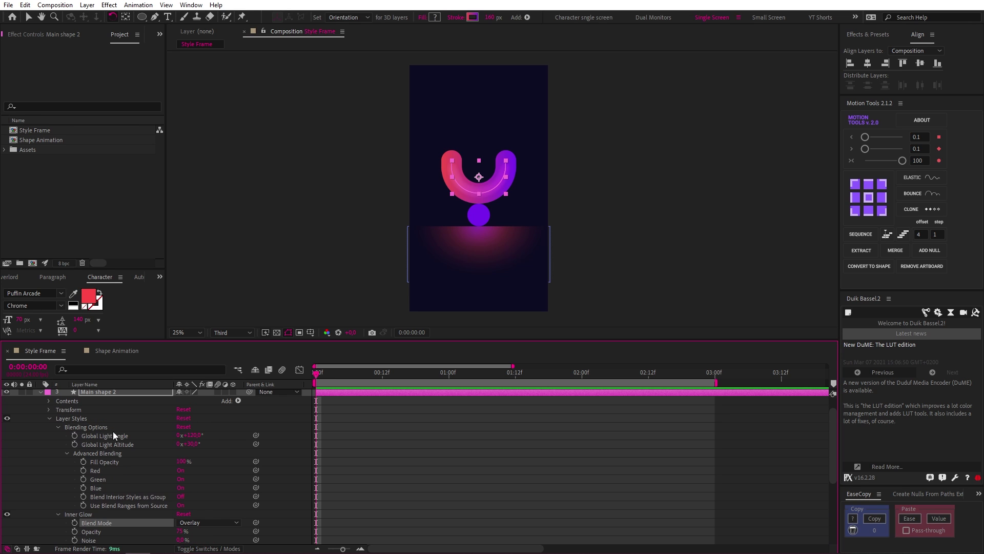
pyautogui.click(21, 391)
pyautogui.moveTo(183, 463); pyautogui.dragTo(105, 455)
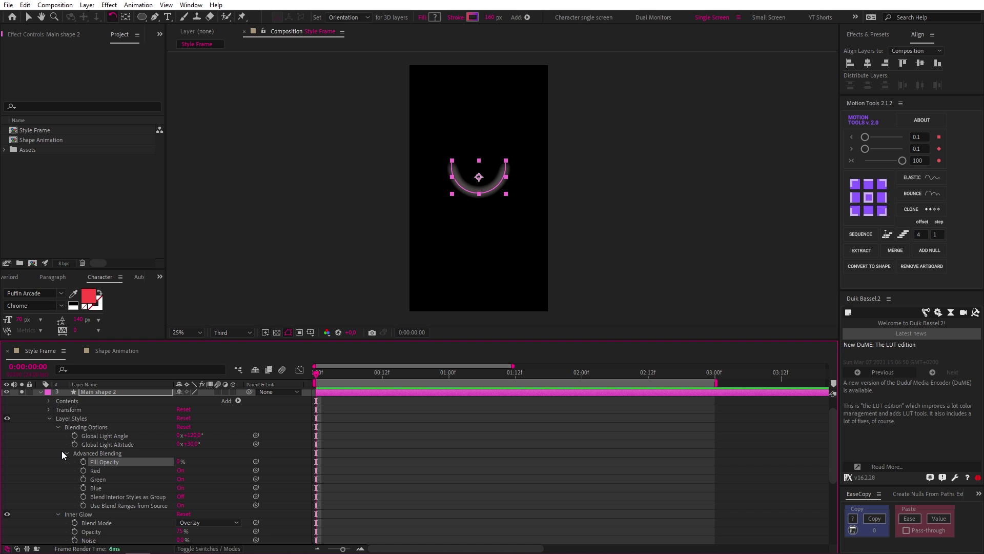
pyautogui.click(22, 391)
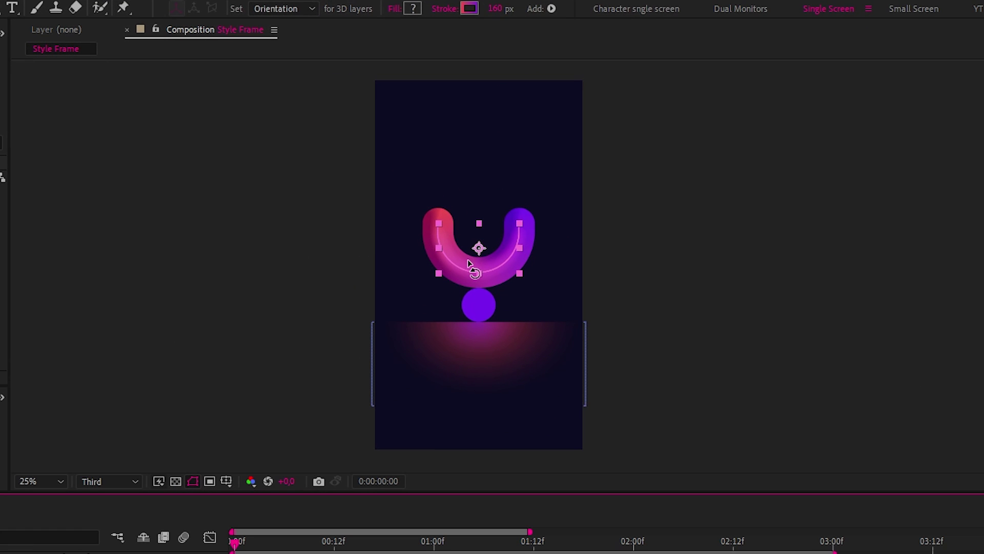
pyautogui.press('v')
pyautogui.moveTo(478, 244); pyautogui.dragTo(481, 248)
pyautogui.click(501, 527)
# Add Bevel and Emboss to Main shape 3 and set its Shadow Opacity to 0%
pyautogui.click(41, 392)
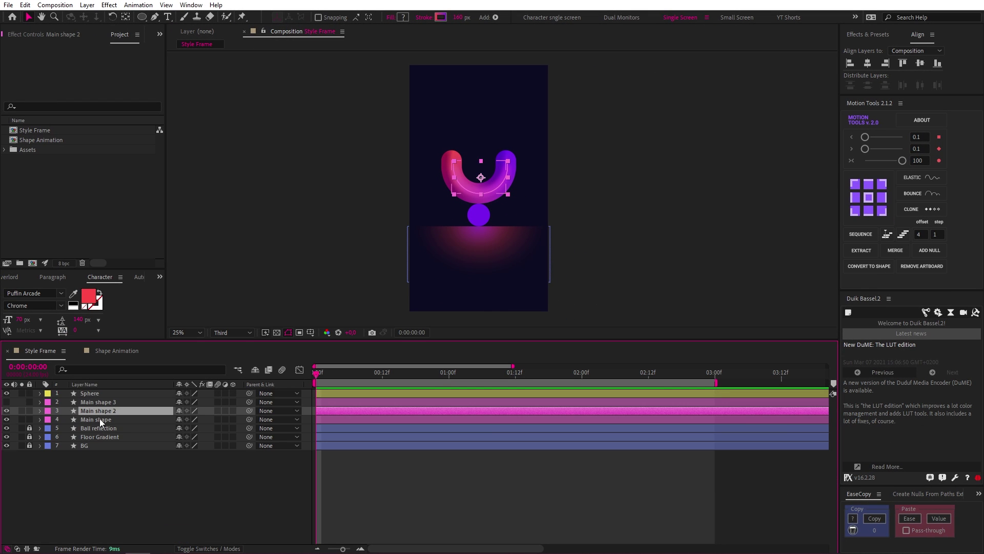
pyautogui.click(101, 402)
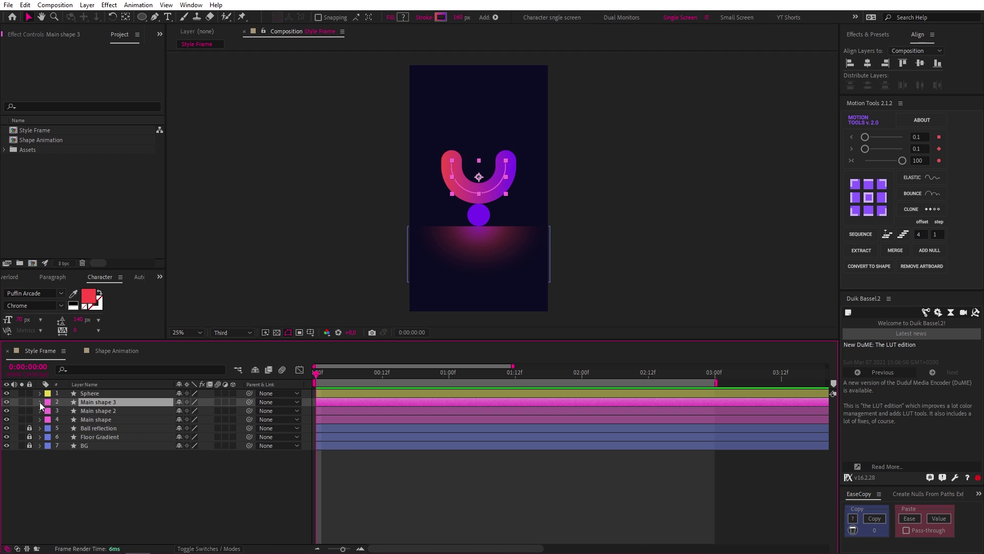
pyautogui.rightClick(96, 402)
pyautogui.moveTo(154, 234)
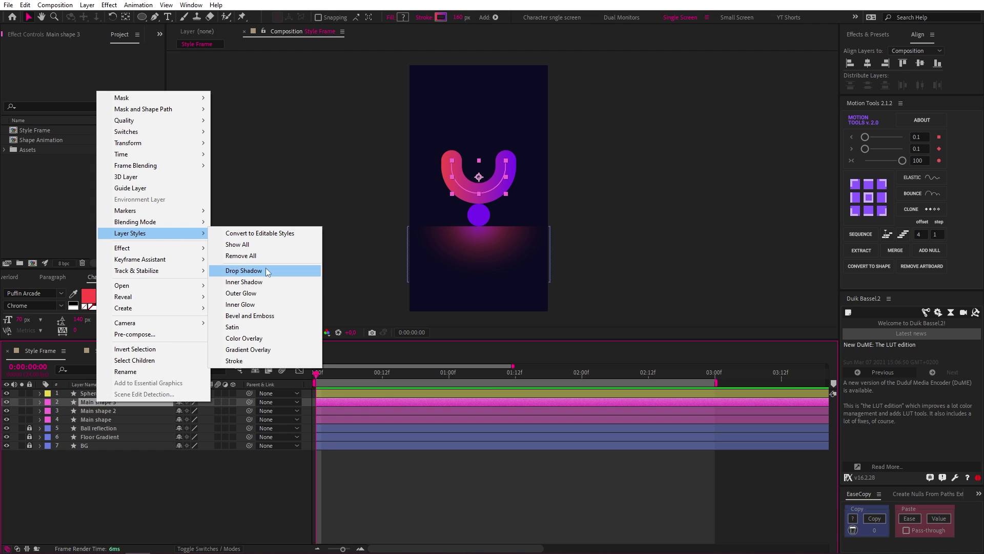
pyautogui.click(265, 315)
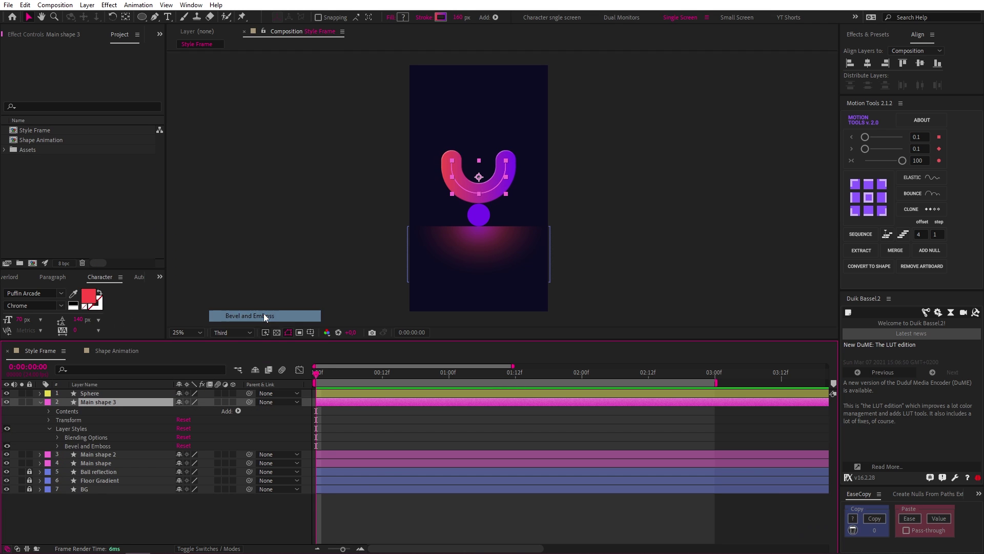
pyautogui.click(56, 446)
pyautogui.click(139, 523)
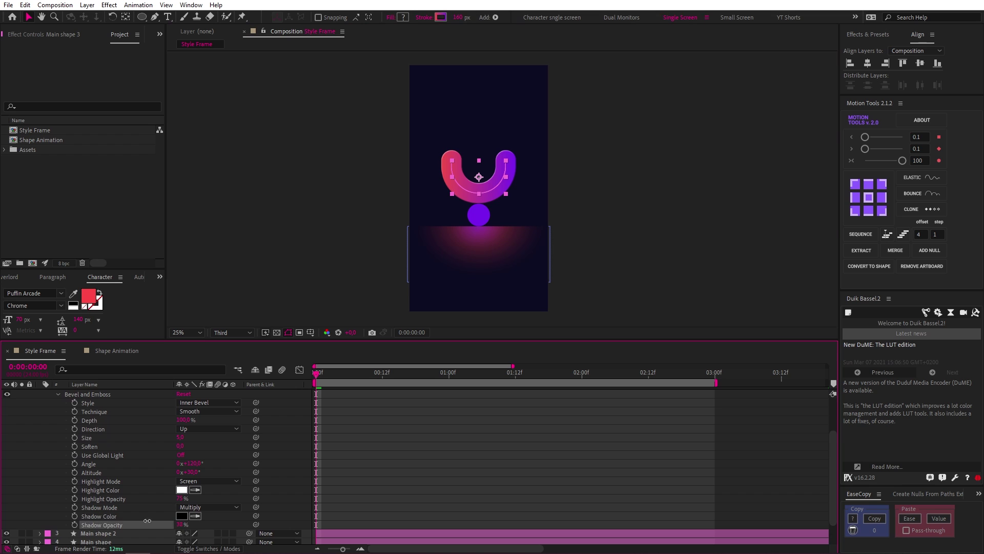
pyautogui.moveTo(139, 519); pyautogui.dragTo(55, 517)
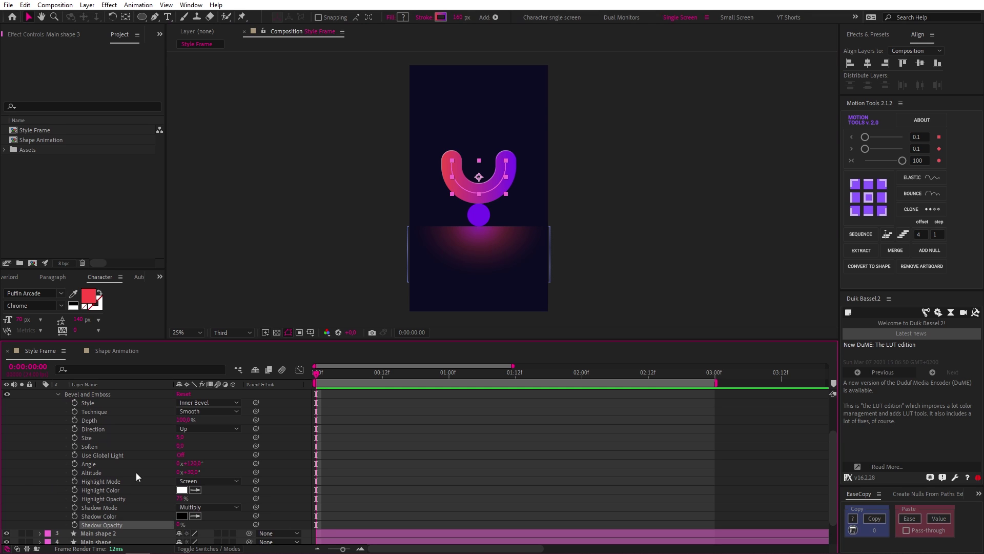
# Set the bevel Size to 80, rotate the light Angle and settle Altitude at 70°
pyautogui.click(180, 437)
pyautogui.write('80')
pyautogui.press('Return')
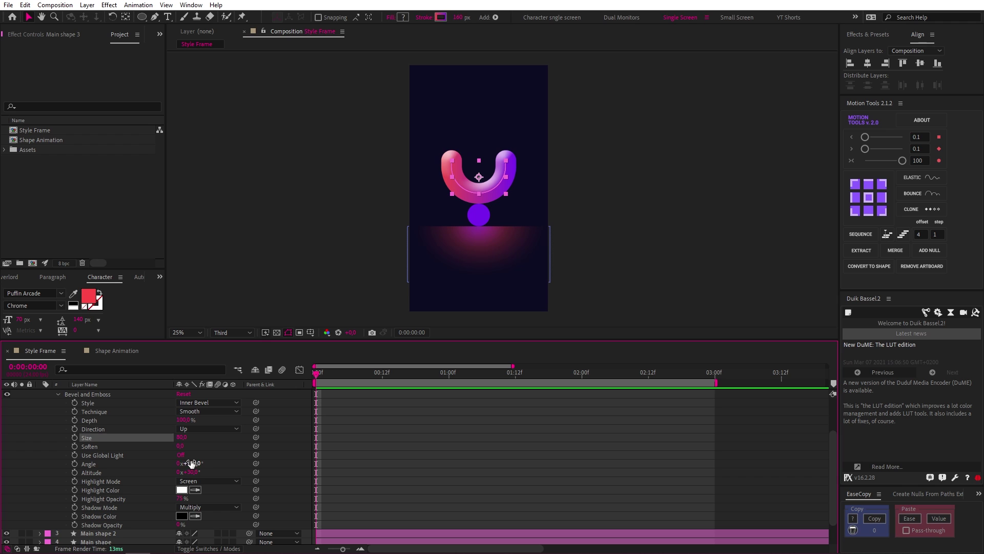
pyautogui.click(195, 463)
pyautogui.moveTo(195, 463); pyautogui.dragTo(266, 438)
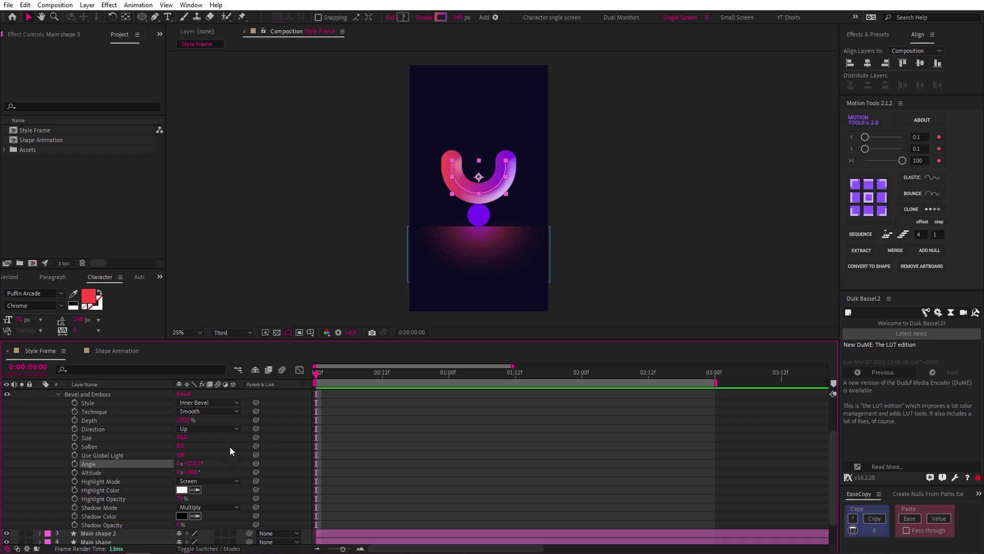
pyautogui.moveTo(192, 472); pyautogui.dragTo(211, 467)
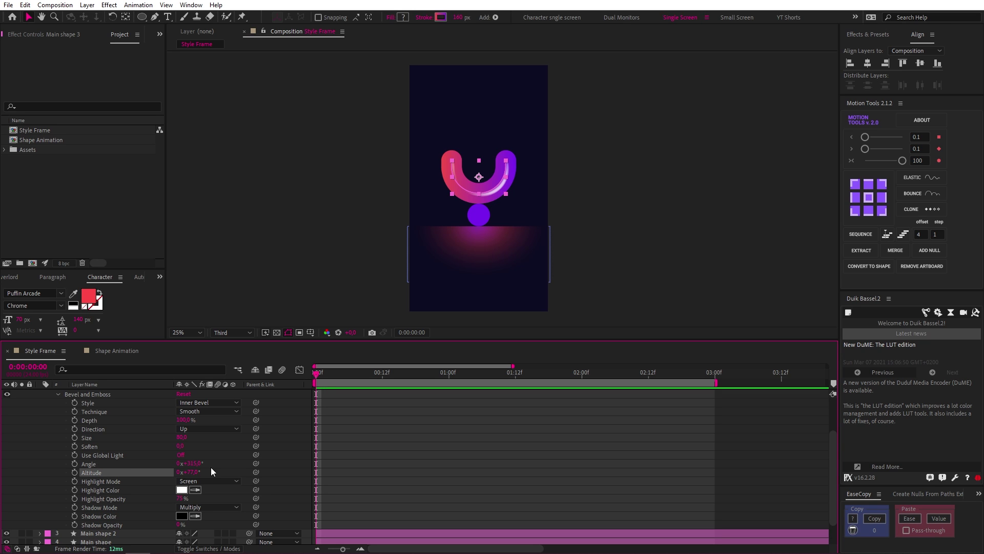
pyautogui.moveTo(194, 471); pyautogui.dragTo(191, 471)
pyautogui.moveTo(184, 419); pyautogui.dragTo(206, 415)
# Check Main shape 3's Fill Opacity, then set the bevel highlight to Soft Light with reduced opacity
pyautogui.scroll(3, 112, 445)
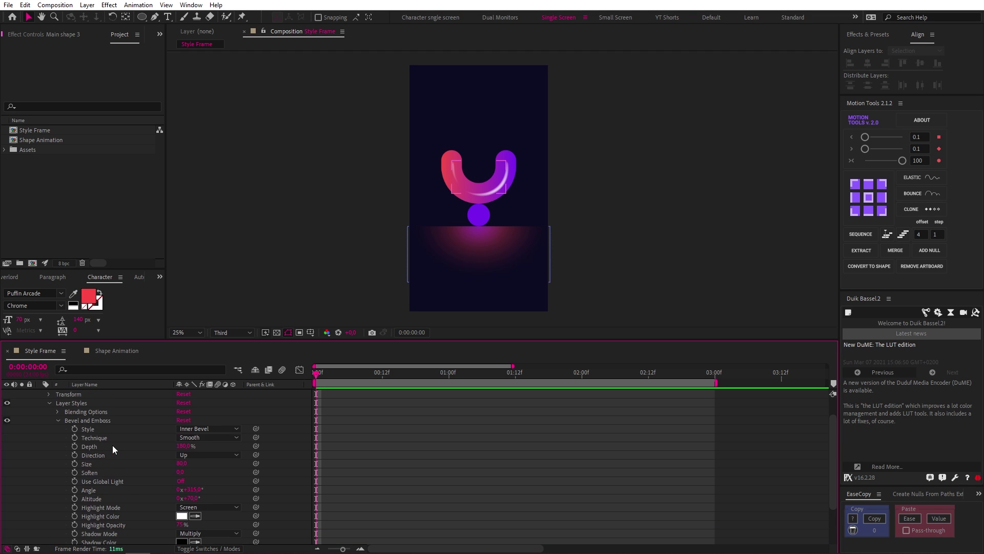
pyautogui.click(58, 437)
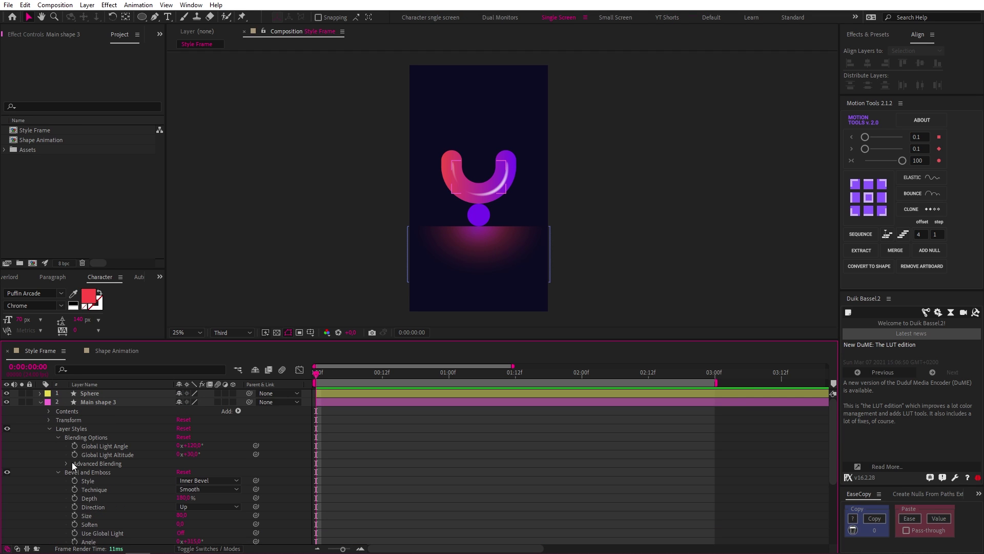
pyautogui.click(66, 463)
pyautogui.click(186, 472)
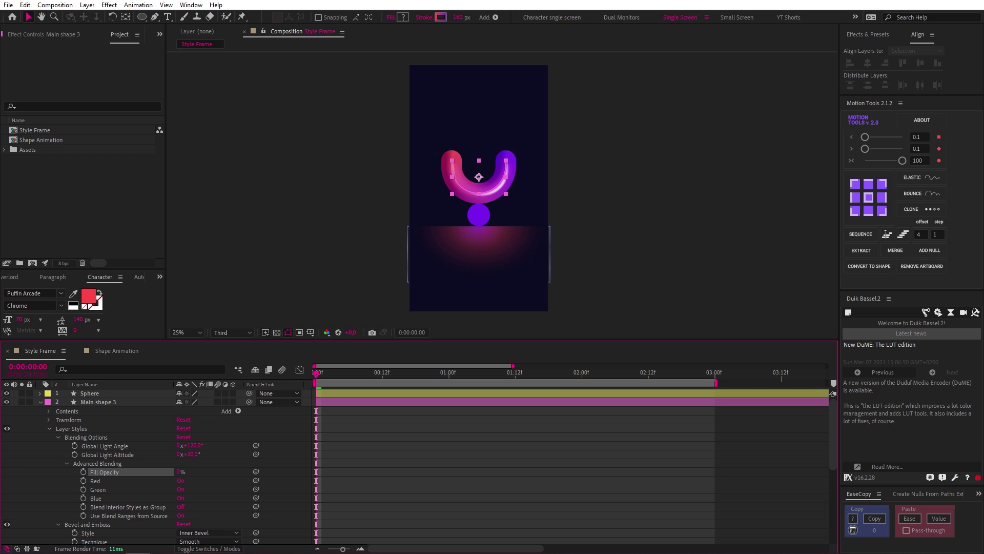
pyautogui.click(57, 438)
pyautogui.scroll(-2, 266, 492)
pyautogui.click(228, 490)
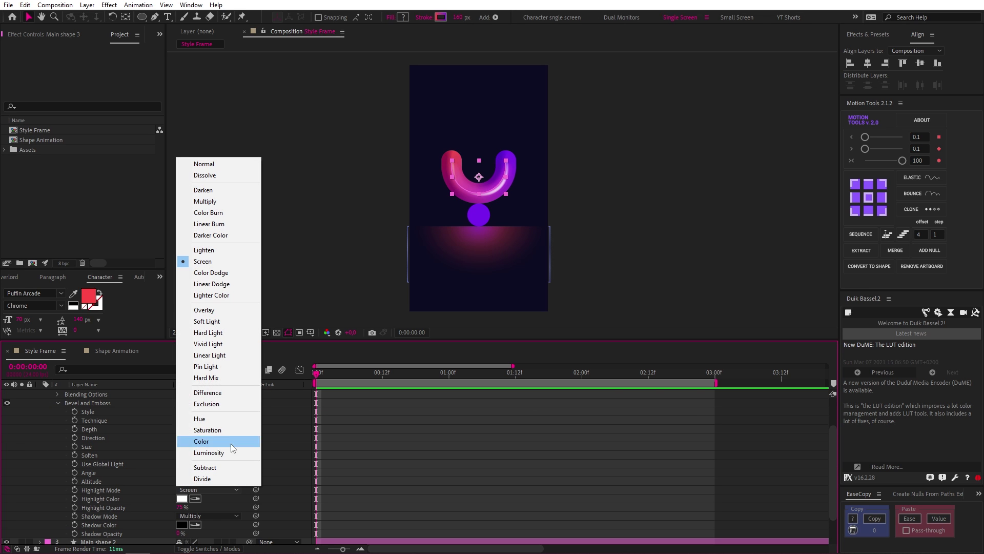
pyautogui.click(227, 321)
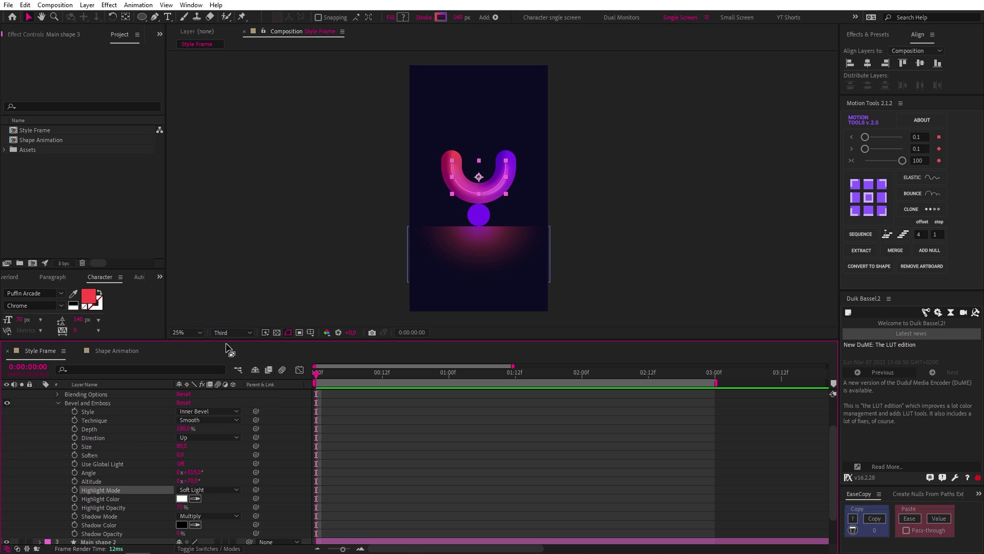
pyautogui.moveTo(183, 507); pyautogui.dragTo(218, 506)
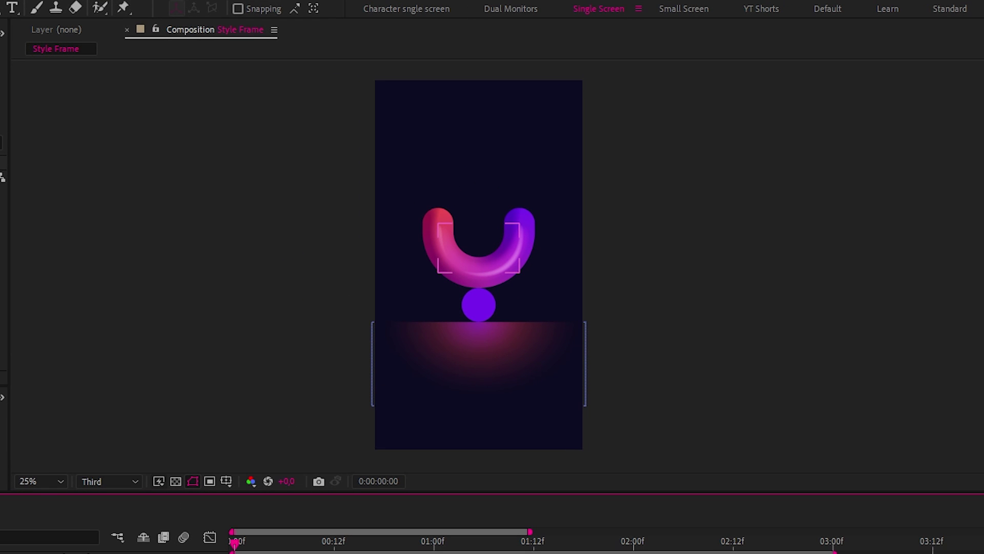
# Select Group 1 and Path 1 in Main shape 3's Contents, then deselect all layers
pyautogui.click(58, 419)
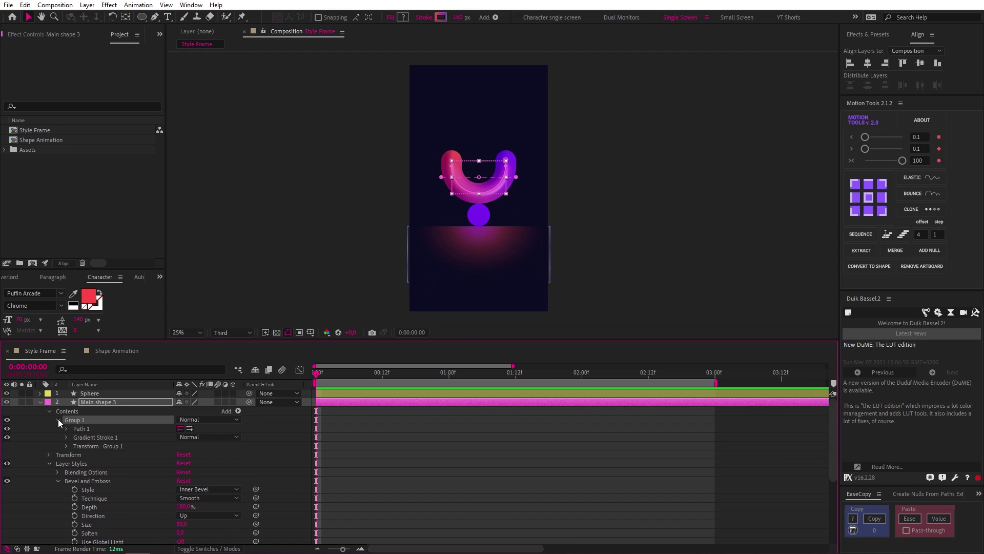
pyautogui.click(78, 428)
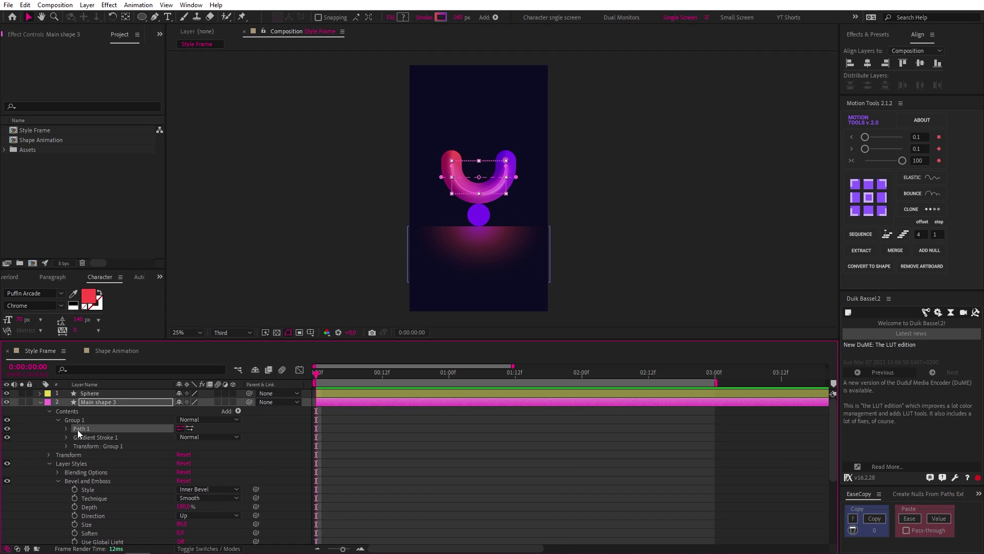
pyautogui.click(506, 159)
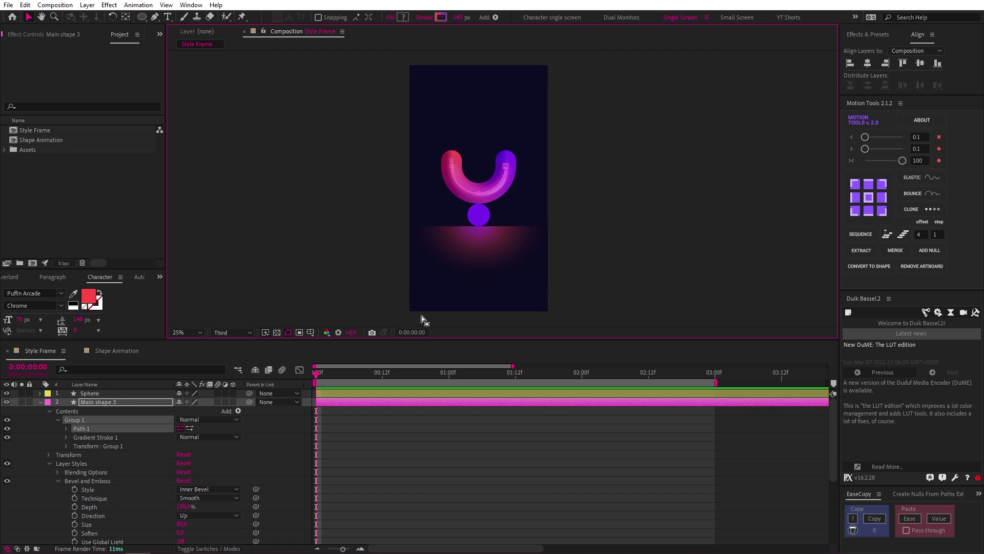
pyautogui.click(349, 412)
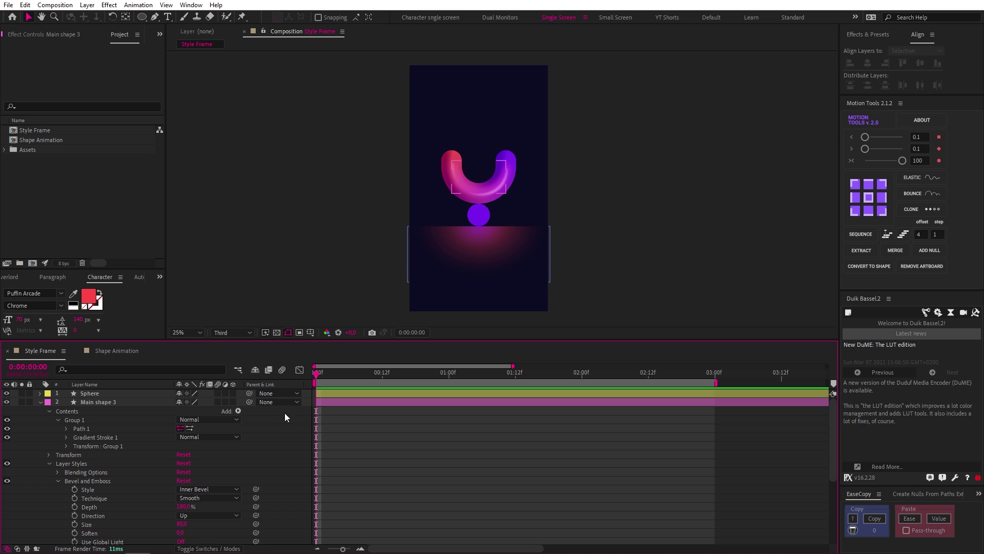
pyautogui.click(40, 401)
pyautogui.click(95, 402)
pyautogui.click(22, 402)
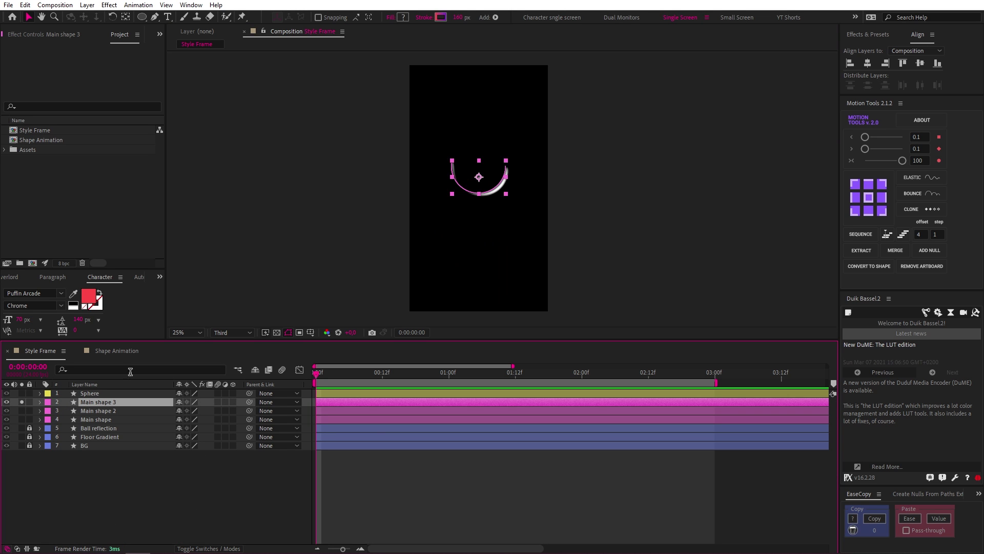
pyautogui.press('w')
pyautogui.moveTo(511, 176); pyautogui.dragTo(459, 195)
pyautogui.moveTo(449, 275); pyautogui.dragTo(527, 242)
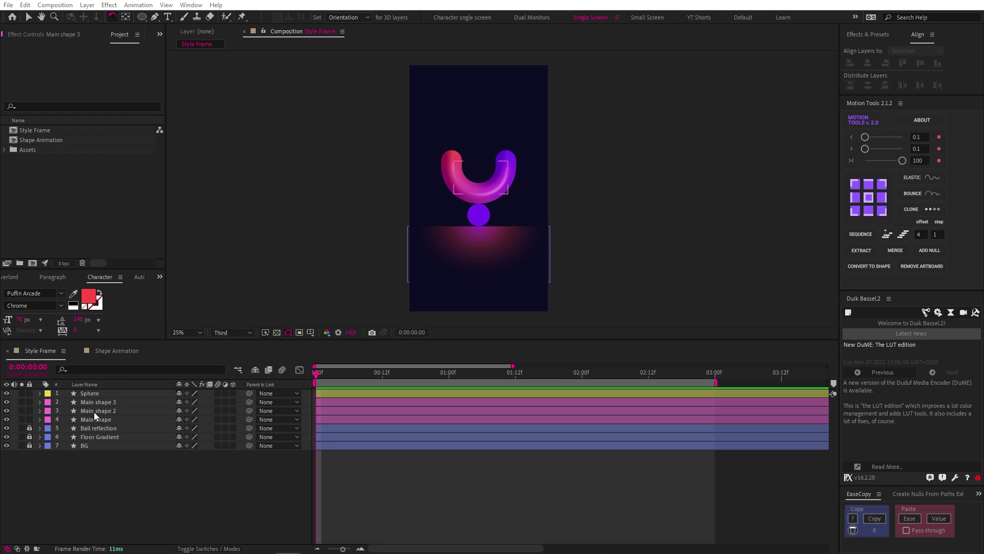
# Review Main shape 3's layer styles and collapse its properties again
pyautogui.click(69, 401)
pyautogui.click(39, 402)
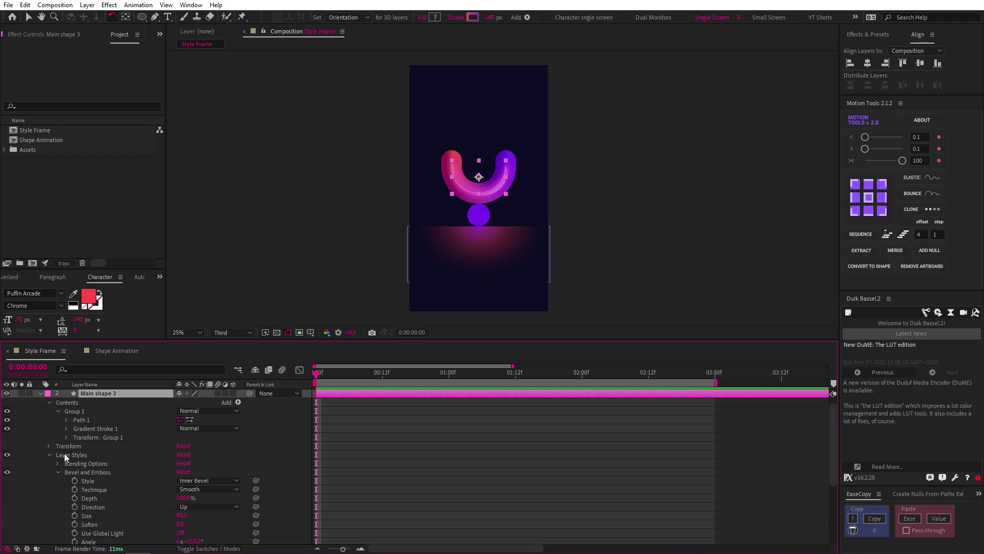
pyautogui.click(65, 456)
pyautogui.click(40, 392)
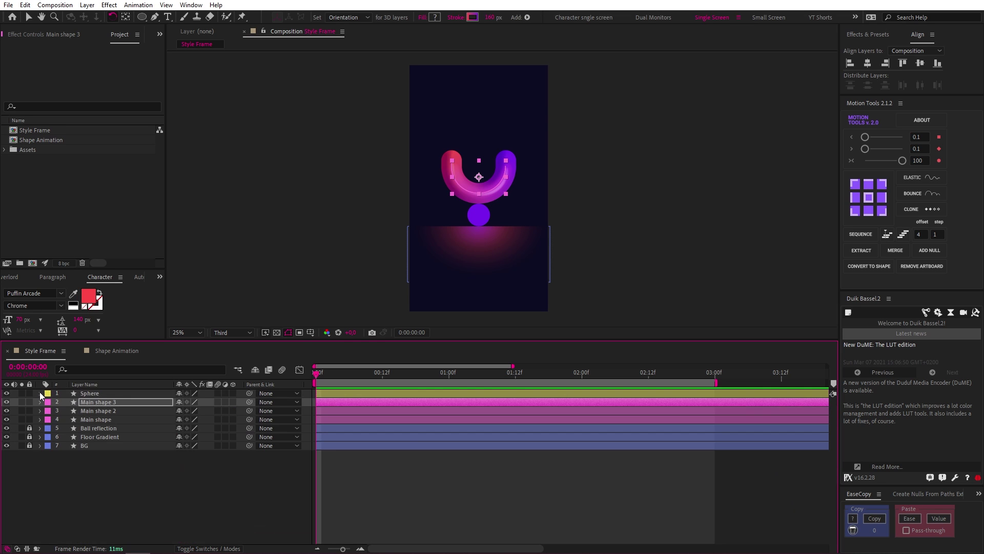
# Raise the Sphere's Advanced Blending Fill Opacity to 100%
pyautogui.click(88, 394)
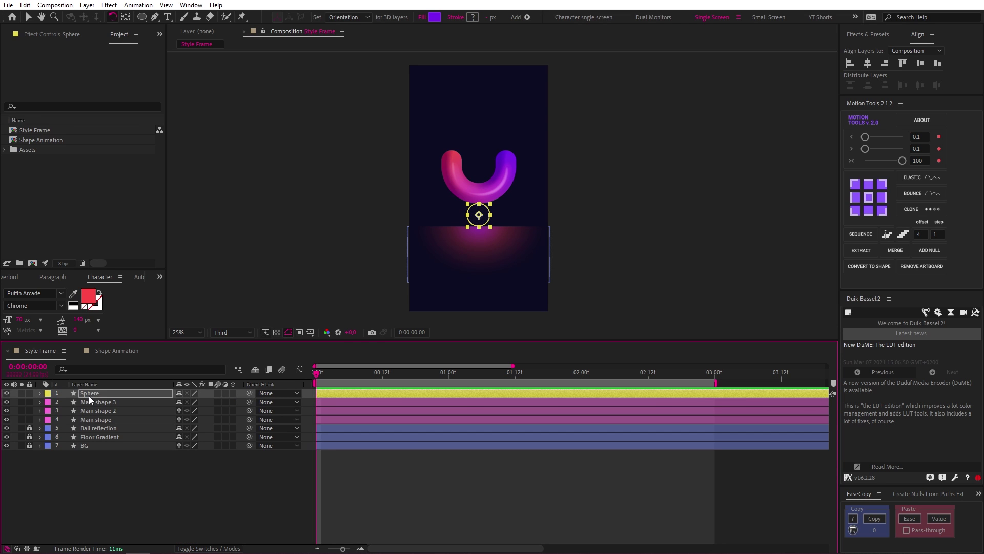
pyautogui.click(40, 393)
pyautogui.click(49, 419)
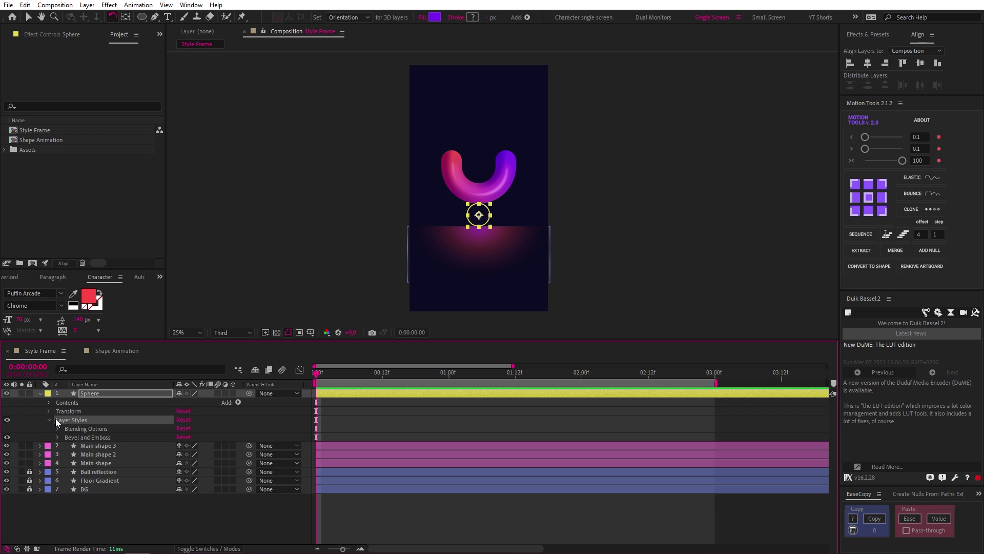
pyautogui.click(58, 429)
pyautogui.click(67, 454)
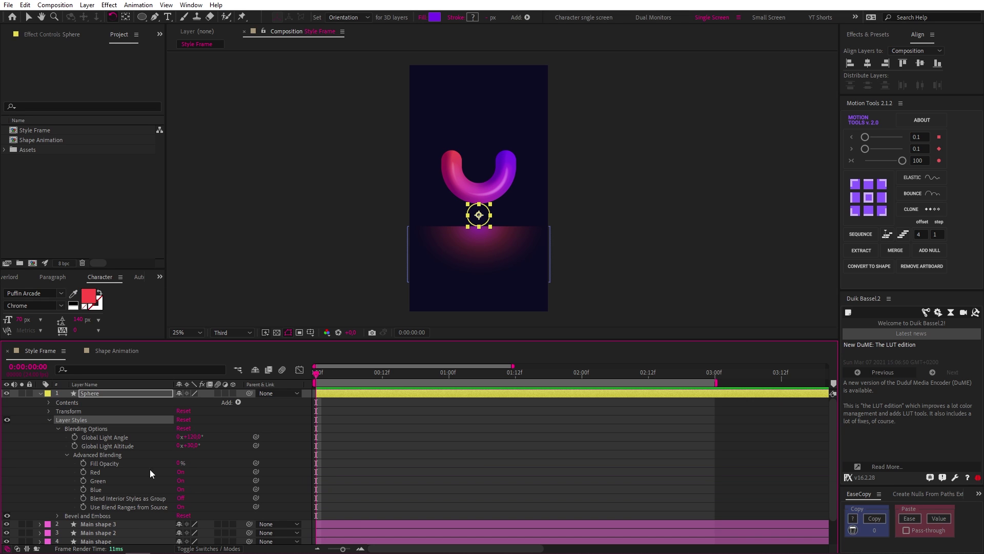
pyautogui.moveTo(179, 464); pyautogui.dragTo(520, 446)
pyautogui.click(513, 440)
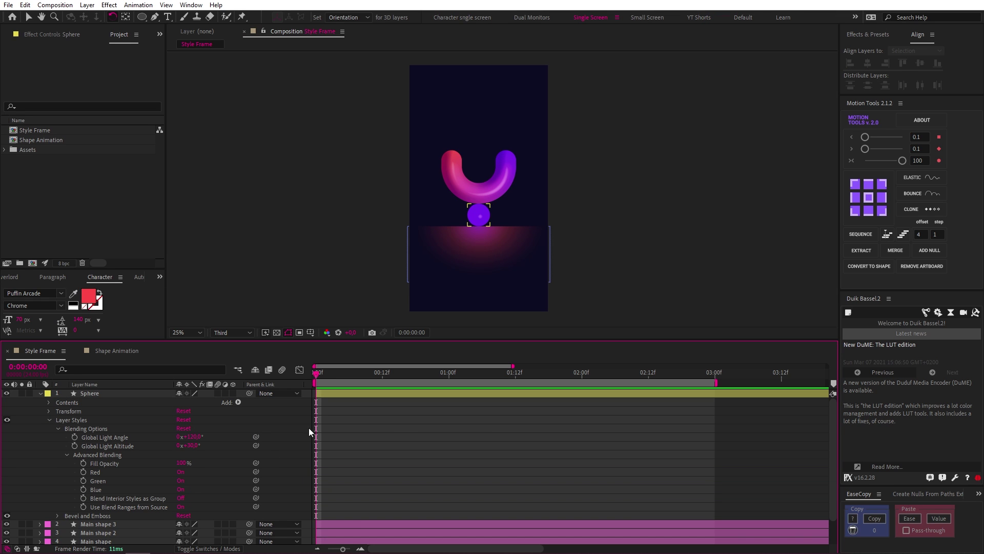
# Set the Sphere's Bevel and Emboss Shadow Opacity to 80%
pyautogui.click(56, 515)
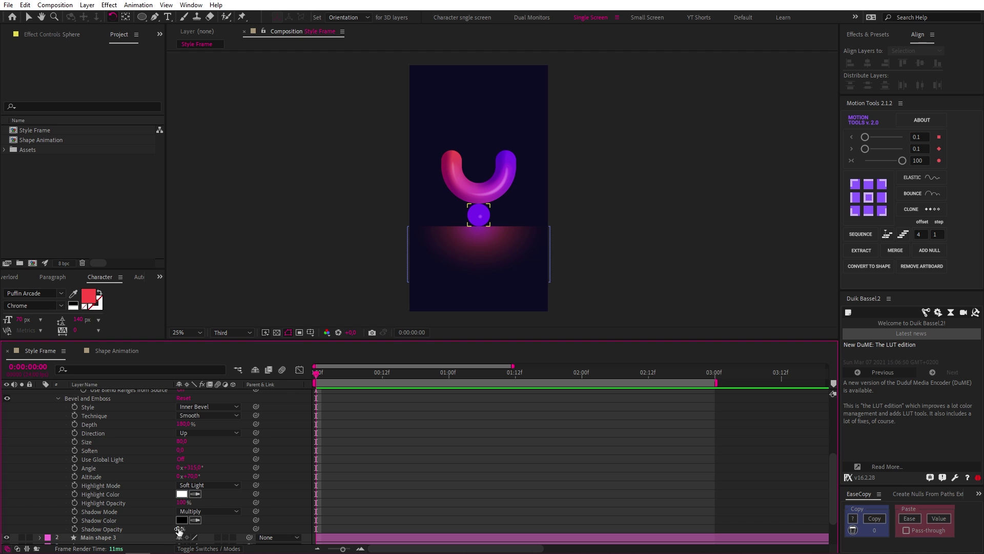
pyautogui.click(178, 529)
pyautogui.write('80')
pyautogui.press('Return')
# Change the Sphere's Bevel and Emboss shadow colour to dark purple 5A126C
pyautogui.click(435, 17)
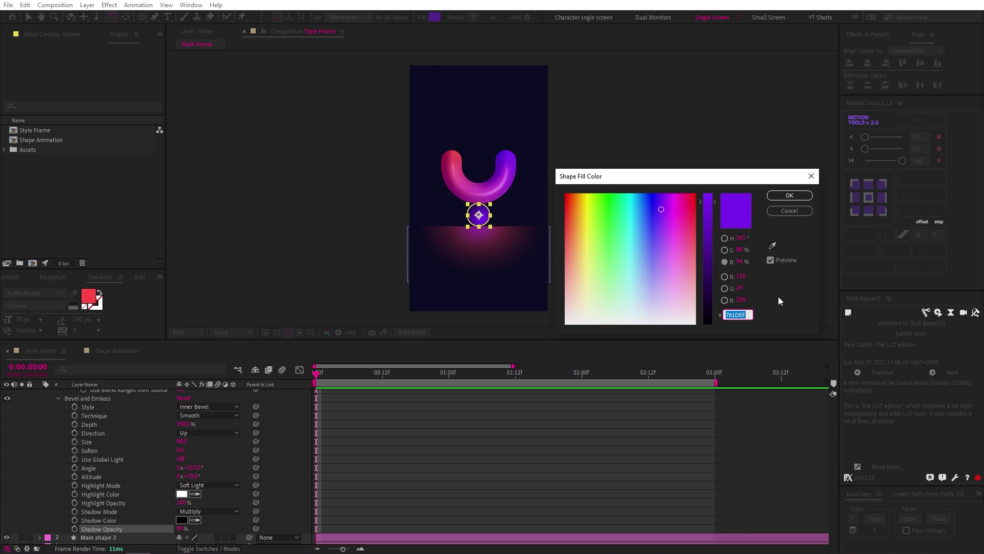
pyautogui.click(798, 207)
pyautogui.click(182, 520)
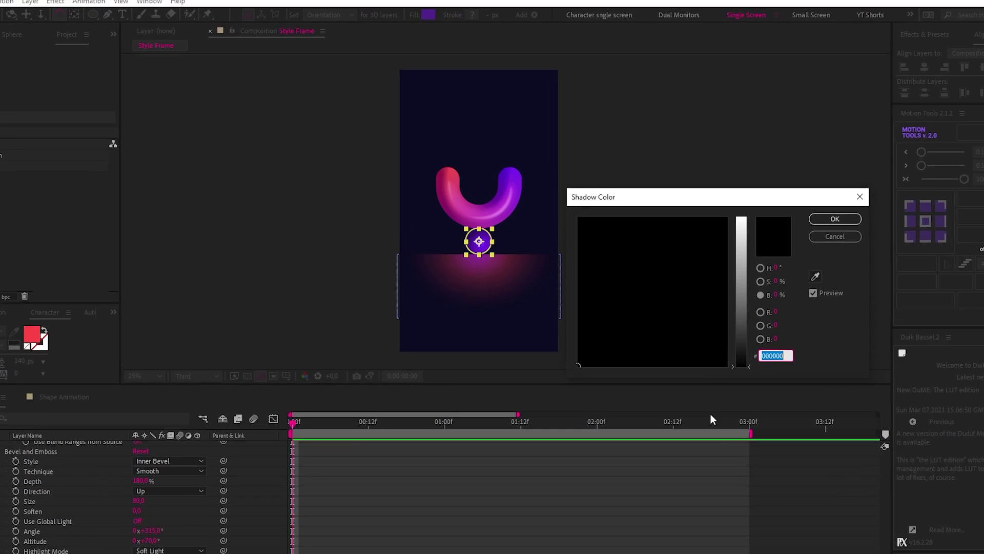
pyautogui.write('761DEF')
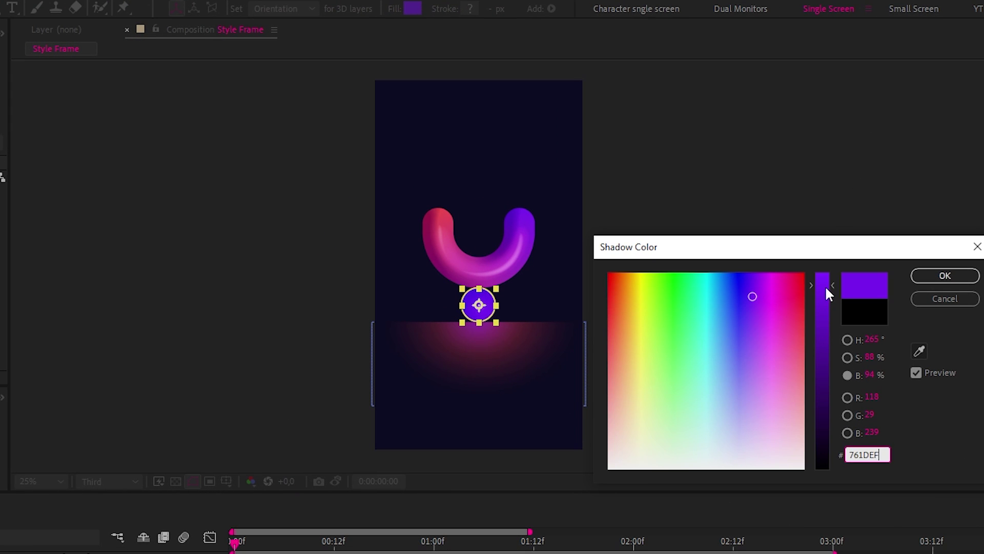
pyautogui.moveTo(826, 288); pyautogui.dragTo(833, 386)
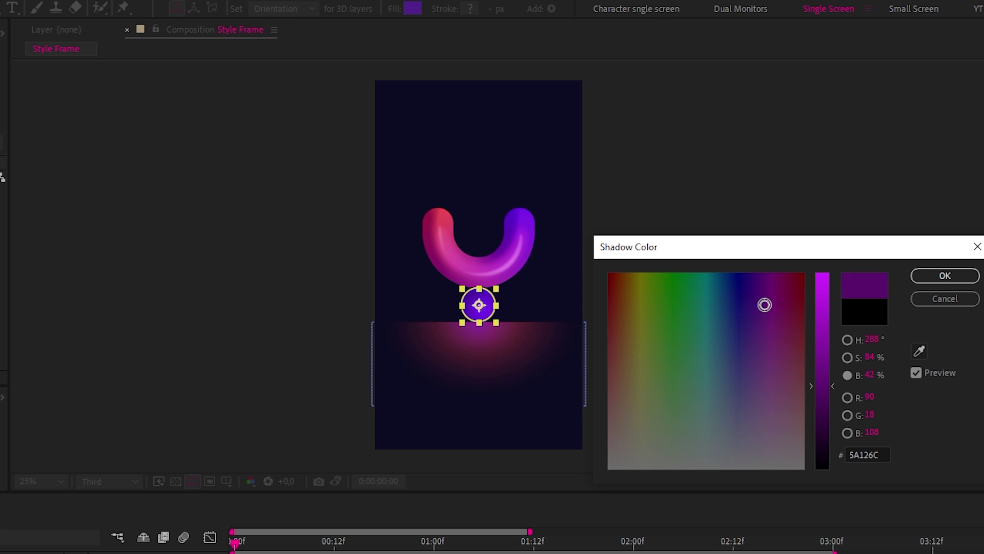
pyautogui.click(945, 277)
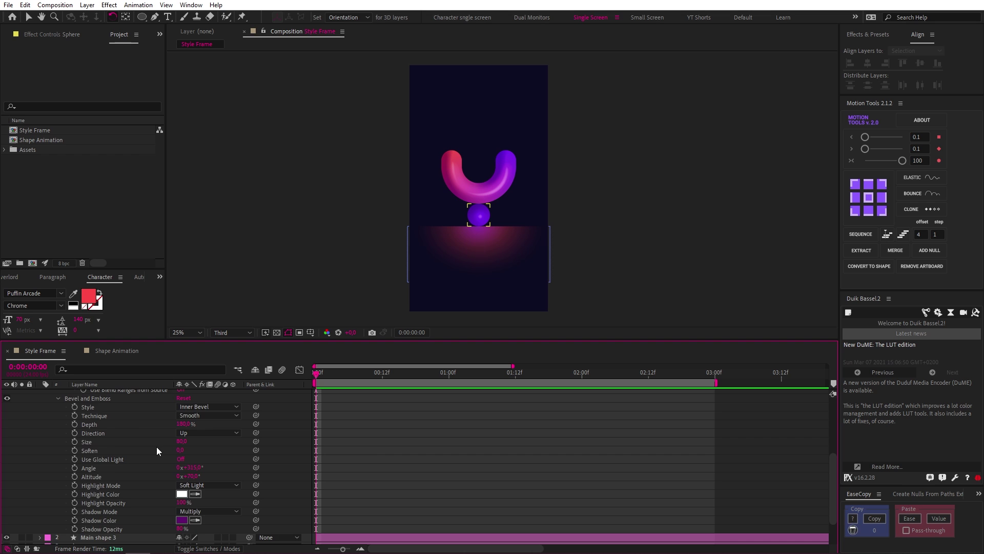
# Give the Sphere layer a Gradient Overlay style and scrub its Offset for a glossier ball
pyautogui.scroll(5, 156, 447)
pyautogui.rightClick(99, 393)
pyautogui.moveTo(167, 225)
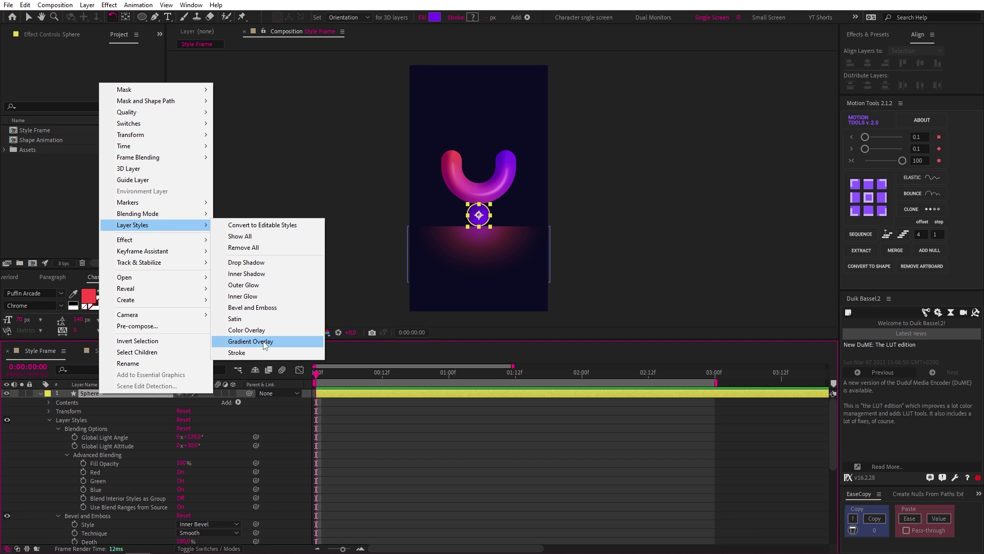
pyautogui.click(246, 341)
pyautogui.click(197, 434)
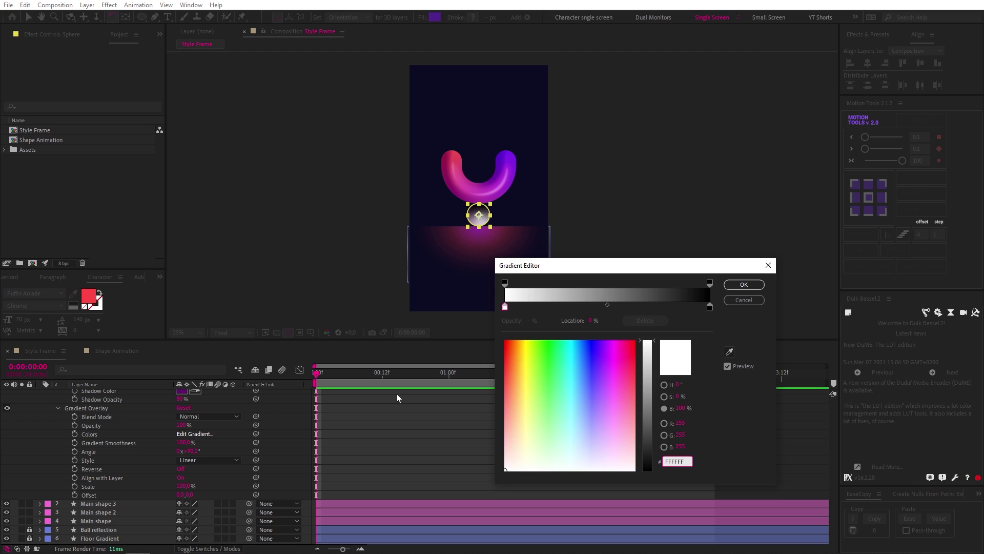
pyautogui.click(743, 285)
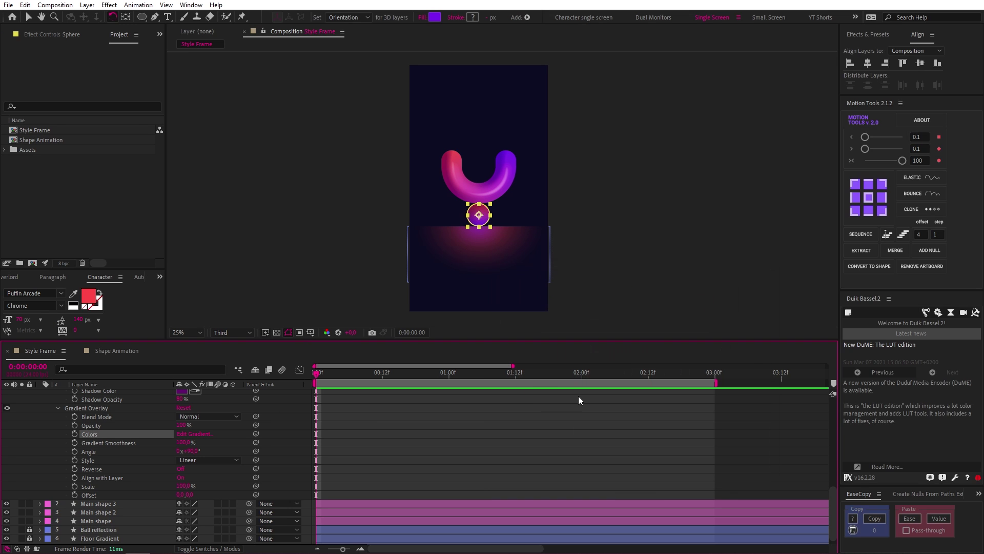
pyautogui.moveTo(190, 494); pyautogui.dragTo(182, 494)
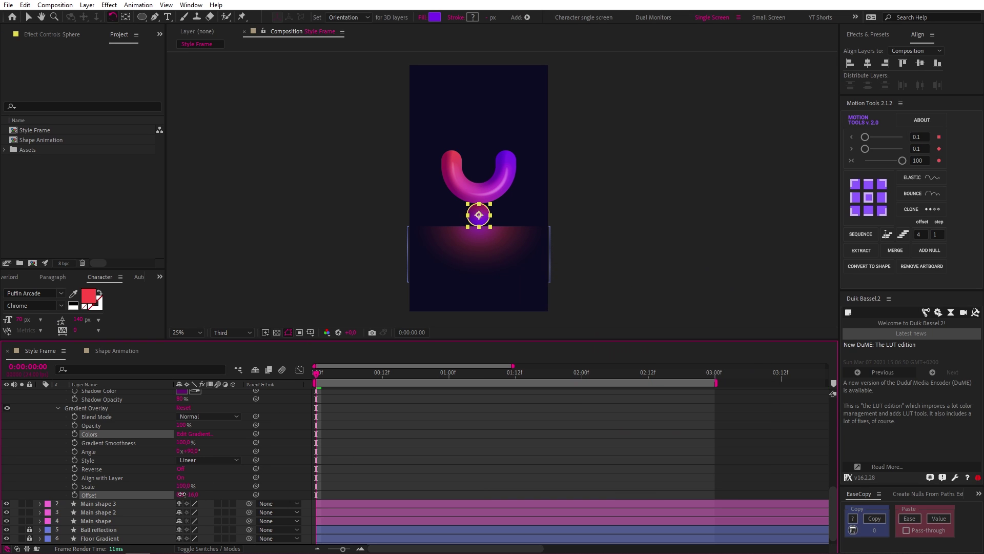
pyautogui.click(383, 454)
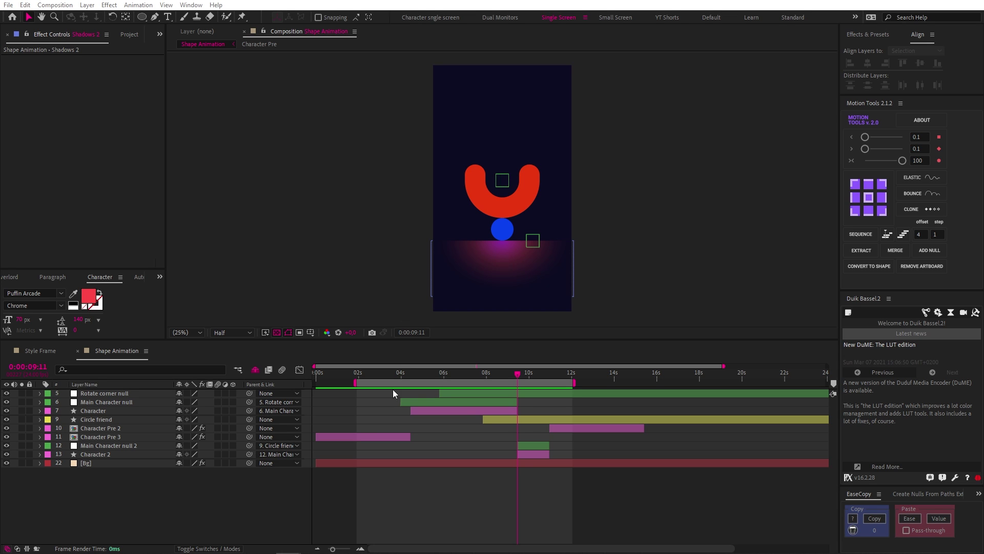
# Duplicate the Character Pre 3 layer with Ctrl+D, then return to the Style Frame composition
pyautogui.click(357, 436)
pyautogui.keyDown('ctrl'); pyautogui.click(432, 410); pyautogui.keyUp('ctrl')
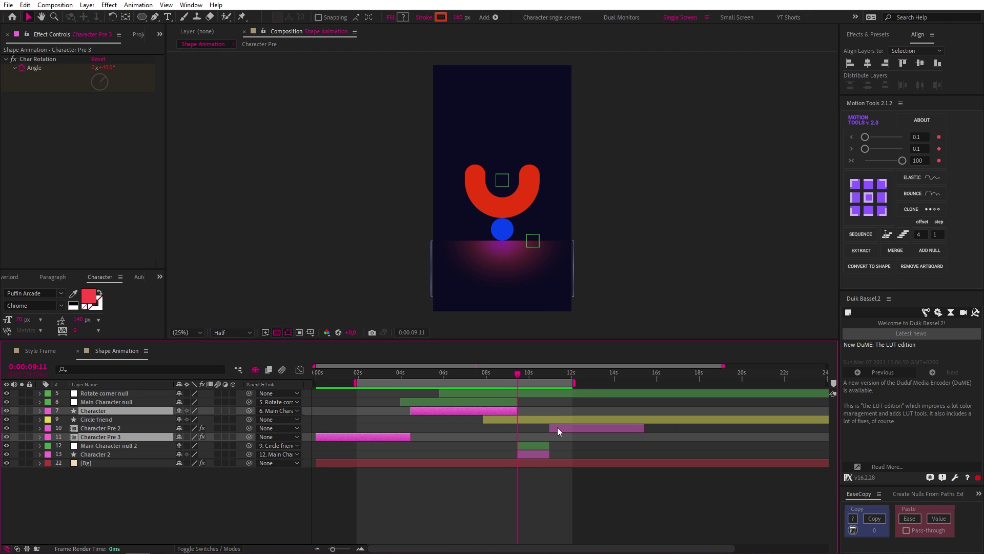
pyautogui.keyDown('ctrl'); pyautogui.click(562, 428); pyautogui.keyUp('ctrl')
pyautogui.keyDown('ctrl'); pyautogui.click(531, 455); pyautogui.keyUp('ctrl')
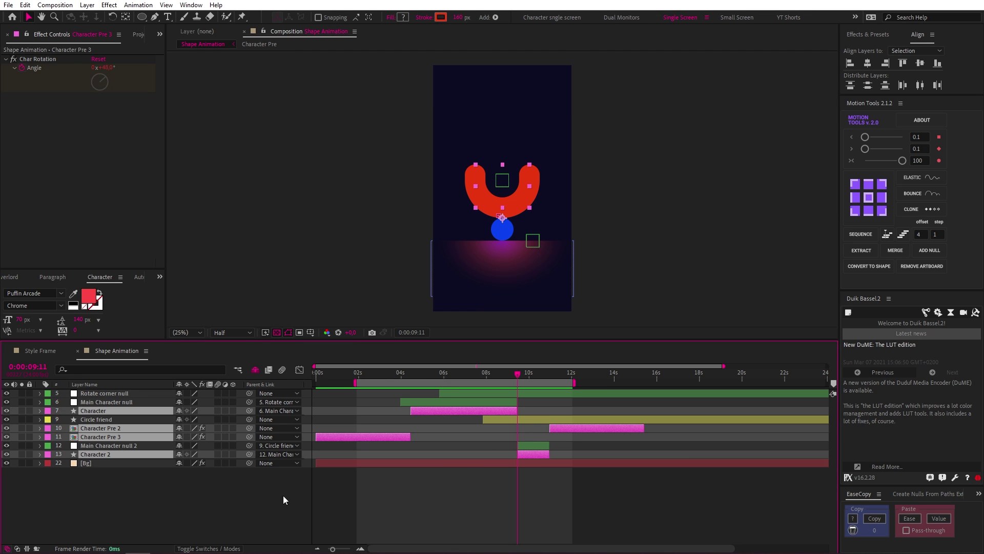
pyautogui.click(402, 479)
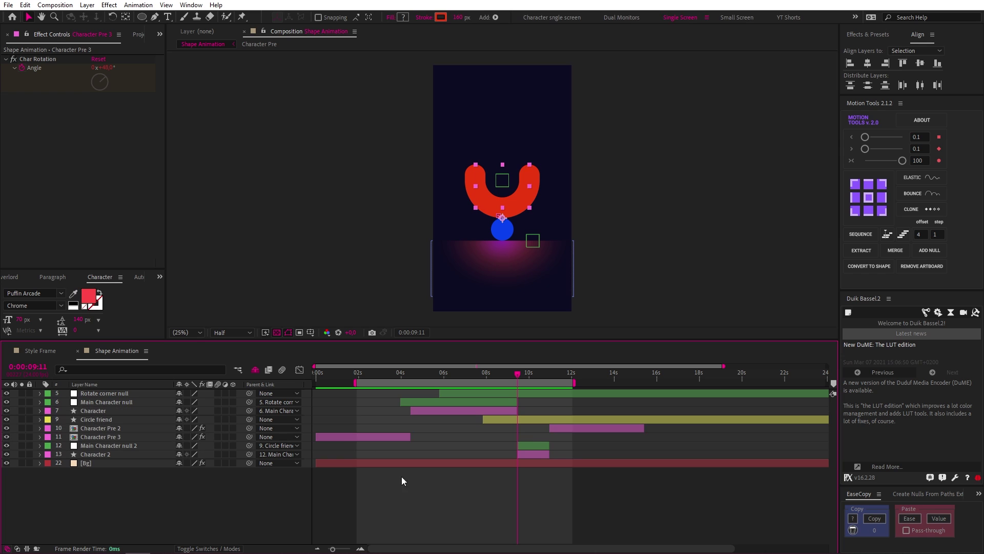
pyautogui.click(127, 438)
pyautogui.hotkey('ctrl', 'd')
pyautogui.hotkey('ctrl', 'd')
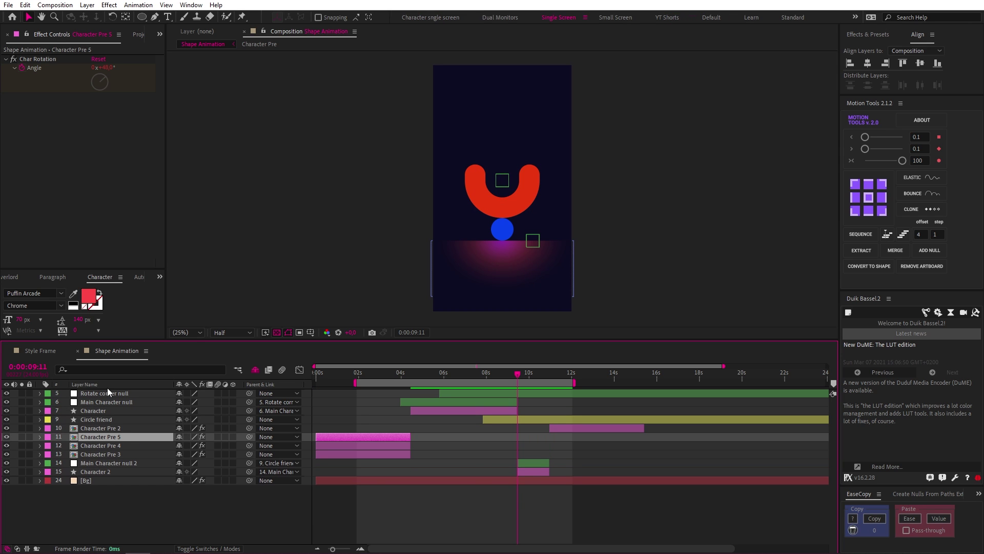
pyautogui.click(50, 352)
# Copy Main shape's layer styles from Style Frame onto Character Pre 3 in Shape Animation
pyautogui.click(88, 402)
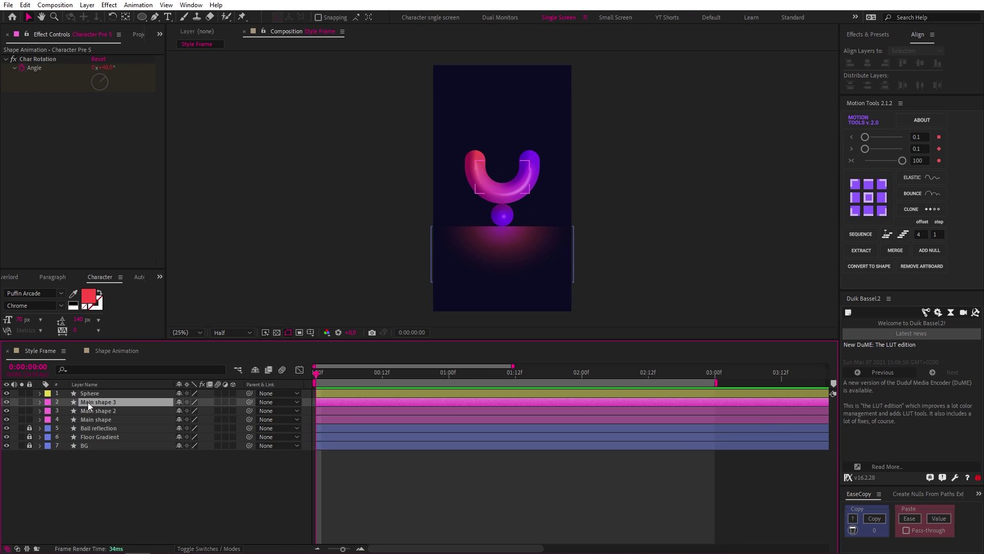
pyautogui.keyDown('shift'); pyautogui.click(93, 420); pyautogui.keyUp('shift')
pyautogui.click(88, 368)
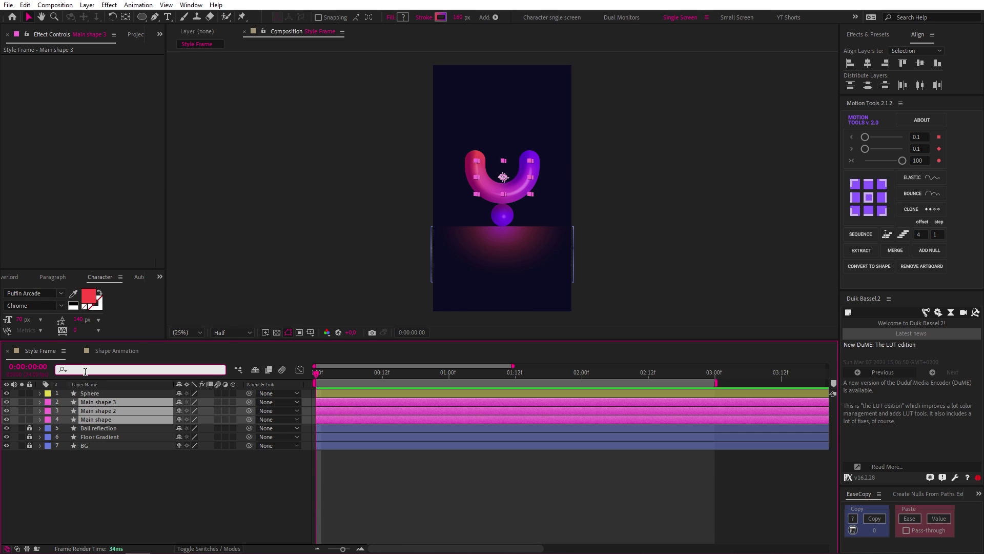
pyautogui.write('layer')
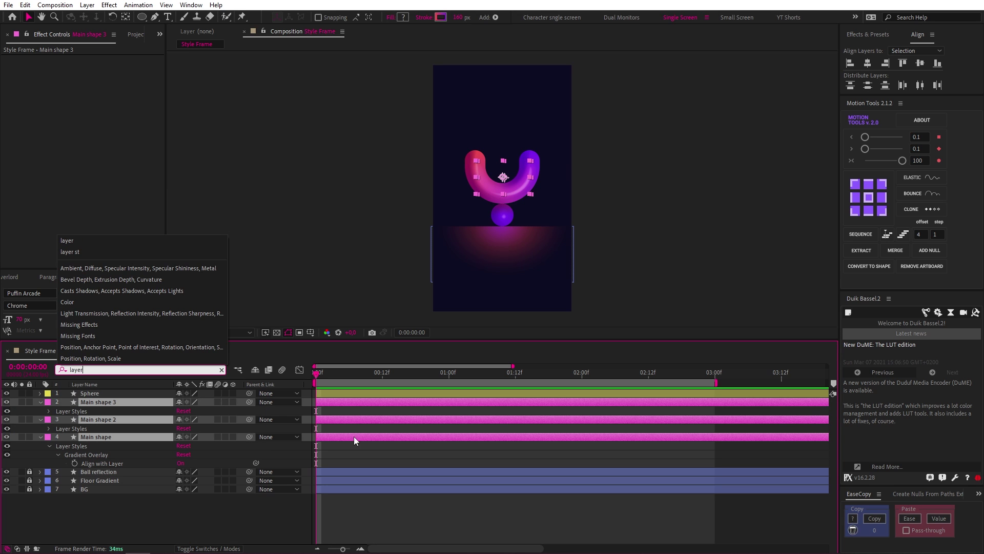
pyautogui.click(381, 447)
pyautogui.click(76, 447)
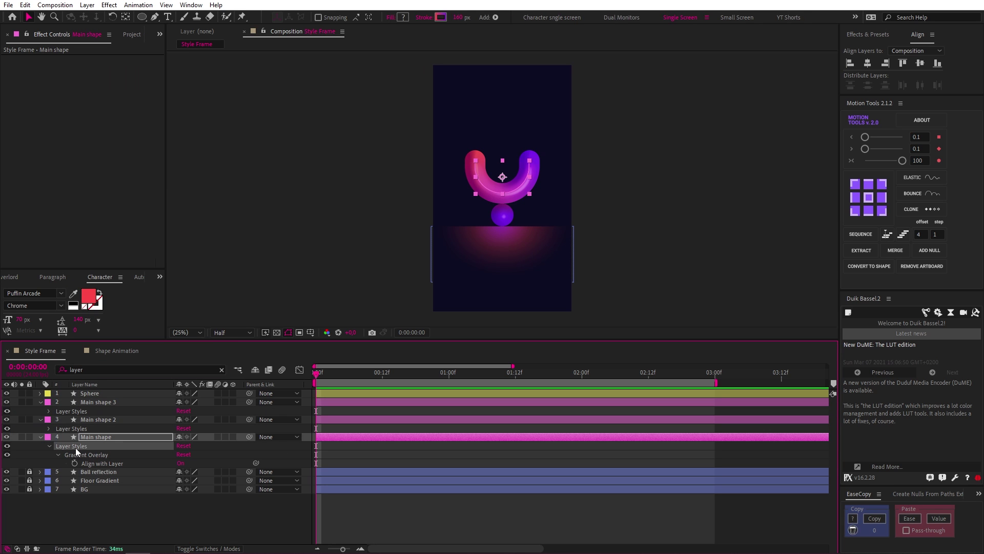
pyautogui.click(115, 351)
pyautogui.click(338, 454)
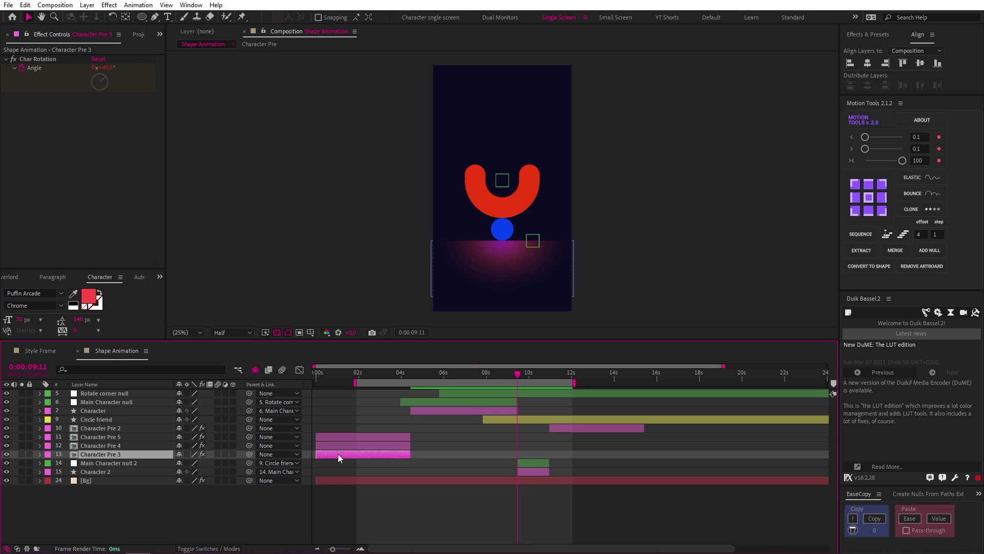
# Paste the remaining Main shape layer styles onto Character Pre 4 and 5, then scrub to check the glossy U
pyautogui.click(63, 355)
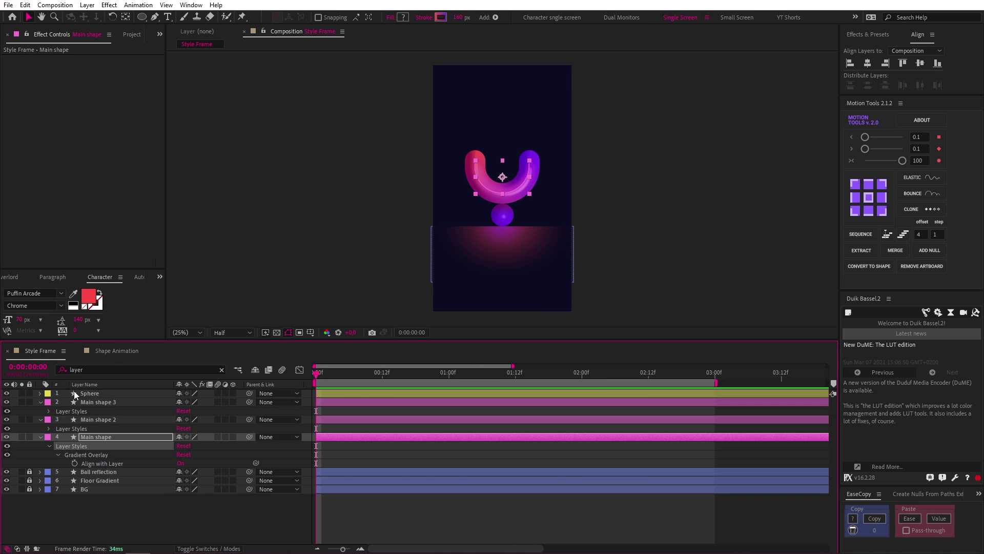
pyautogui.click(102, 358)
pyautogui.click(96, 444)
pyautogui.click(54, 355)
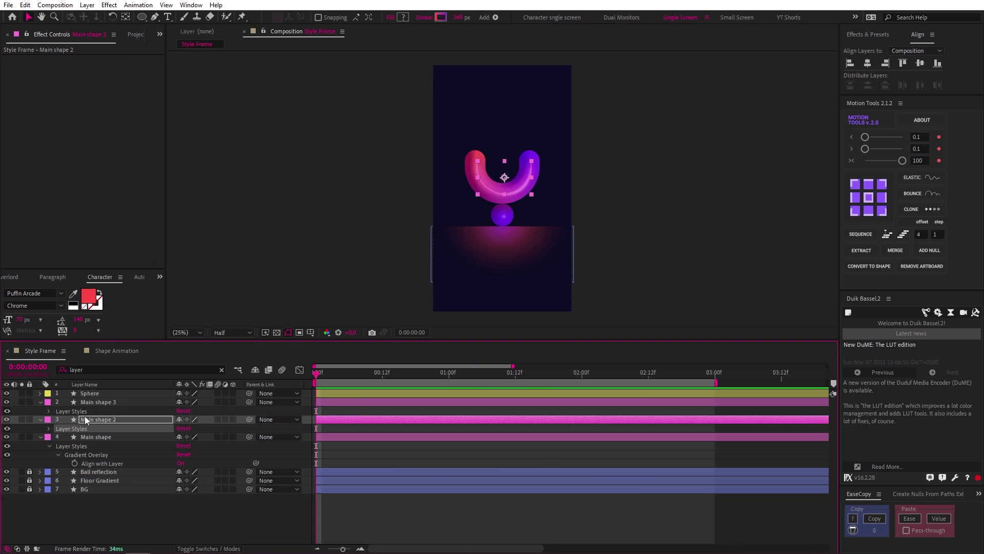
pyautogui.click(103, 351)
pyautogui.click(110, 438)
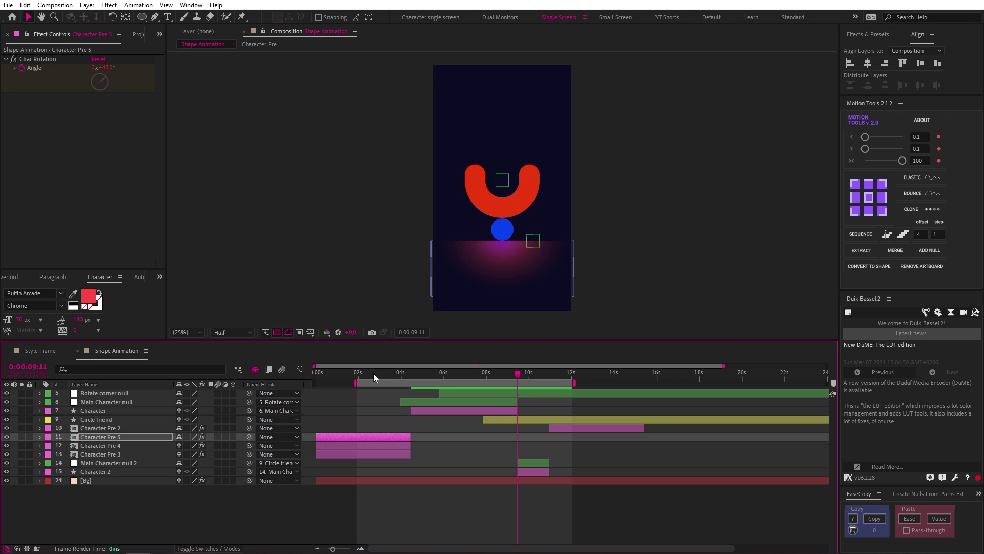
pyautogui.moveTo(372, 377); pyautogui.dragTo(358, 378)
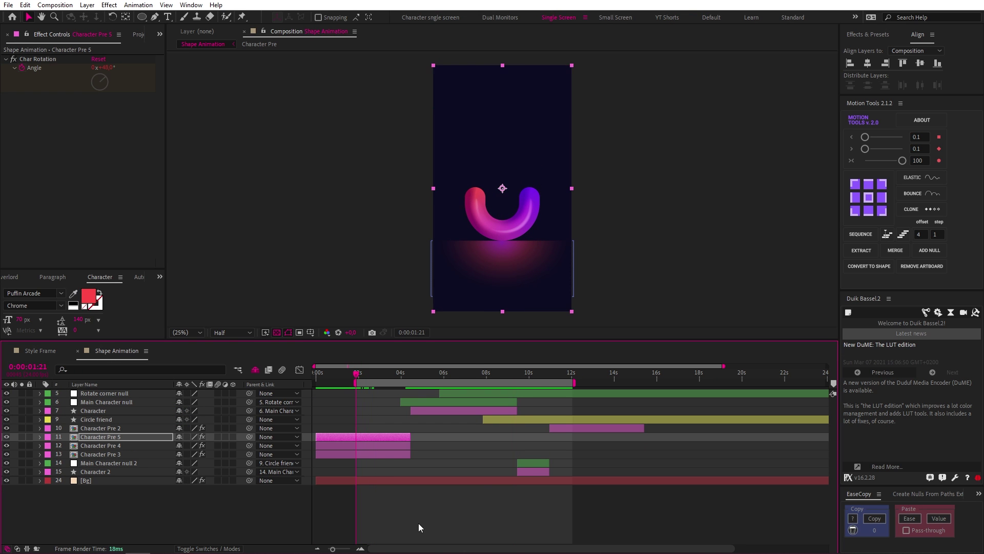
pyautogui.click(431, 519)
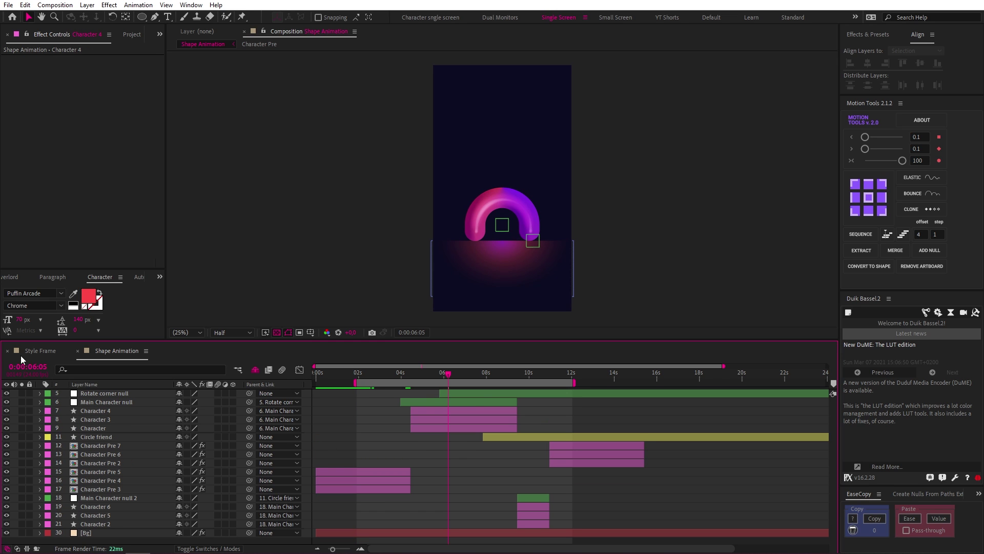
# Apply the Sphere's layer styles to the Circle friend layer and reveal its animated properties with U
pyautogui.moveTo(494, 377); pyautogui.dragTo(512, 377)
pyautogui.click(40, 350)
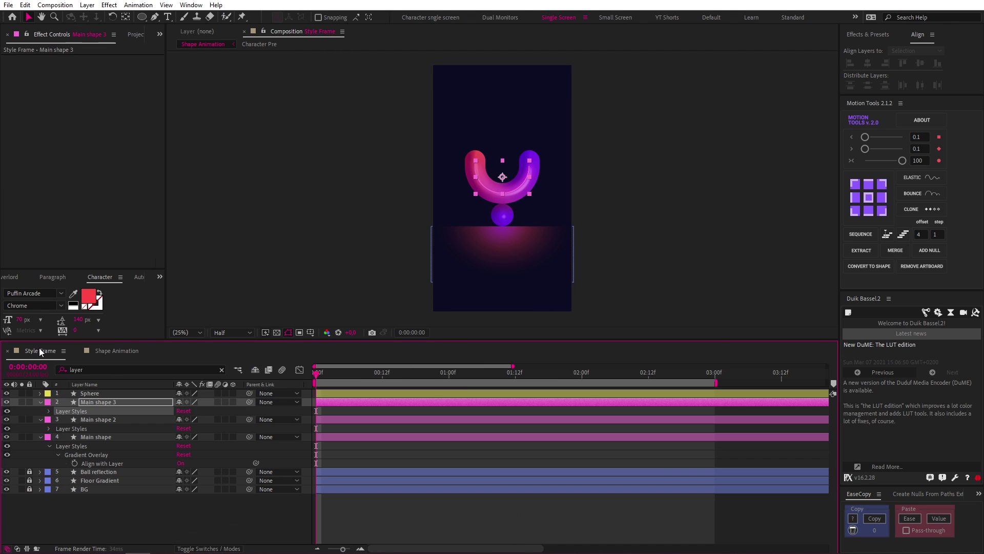
pyautogui.click(94, 369)
pyautogui.write('layer')
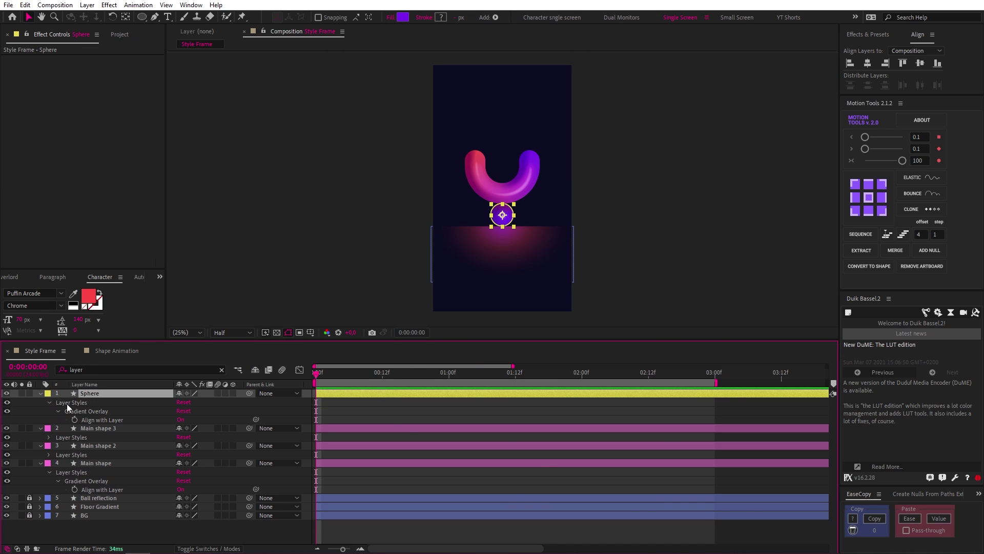
pyautogui.click(110, 352)
pyautogui.click(518, 437)
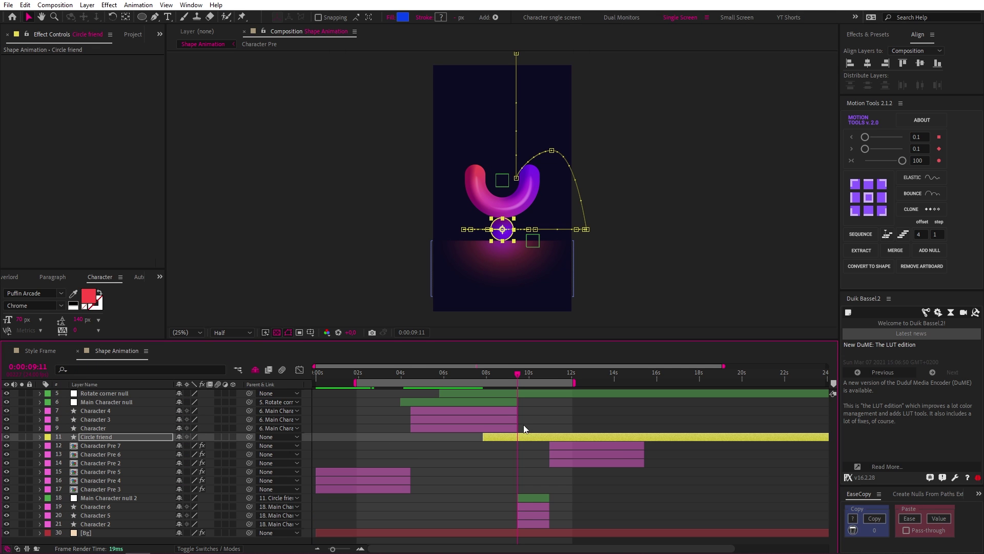
pyautogui.press('u')
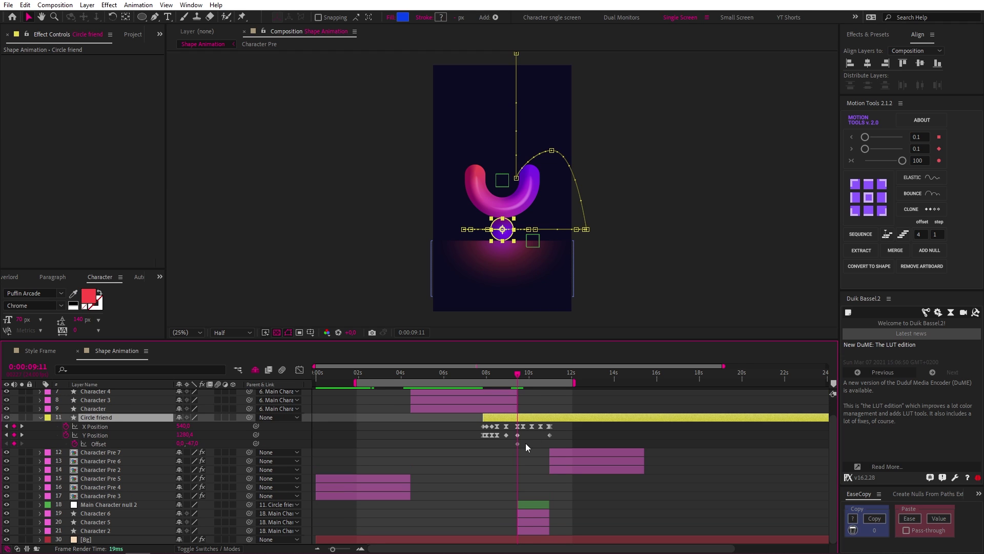